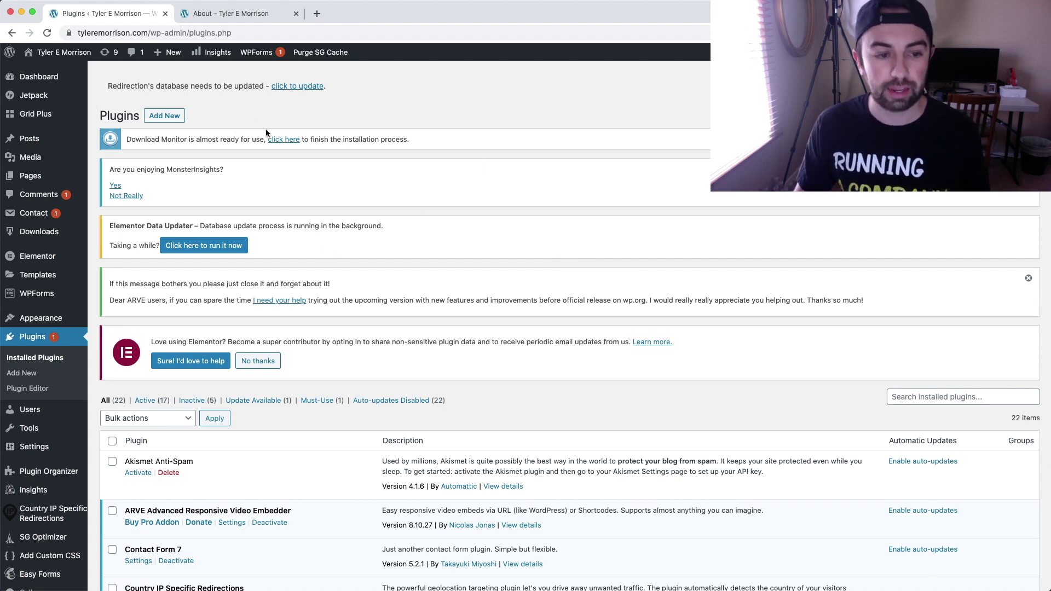
Step: Open the Elementor #668 page for editing from the list of all pages
{"action": "scroll", "coordinate": [255, 322], "scroll_direction": "down", "scroll_amount": 15}
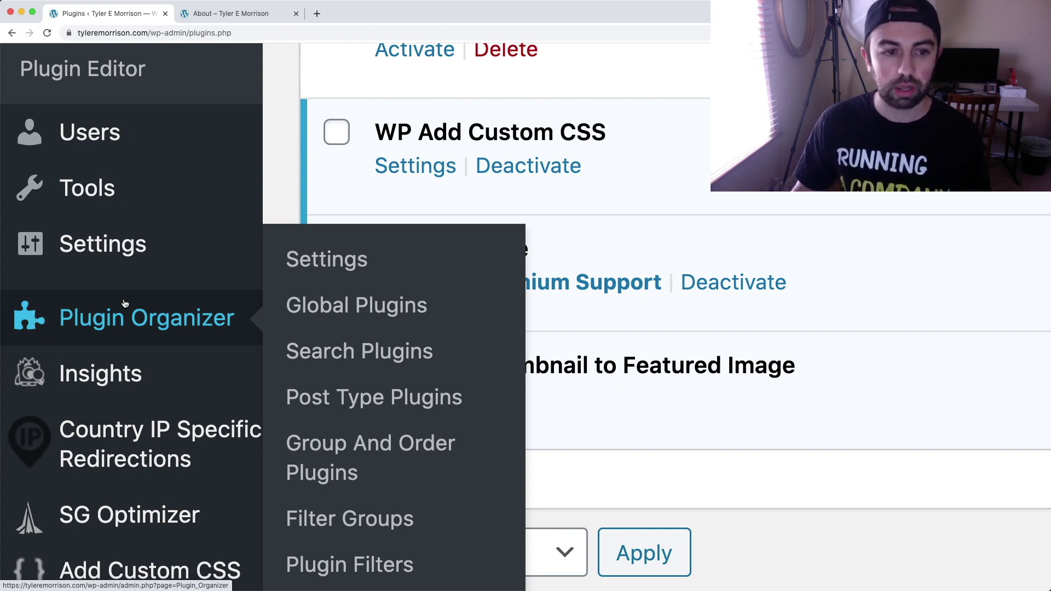
{"action": "key", "text": "super+0"}
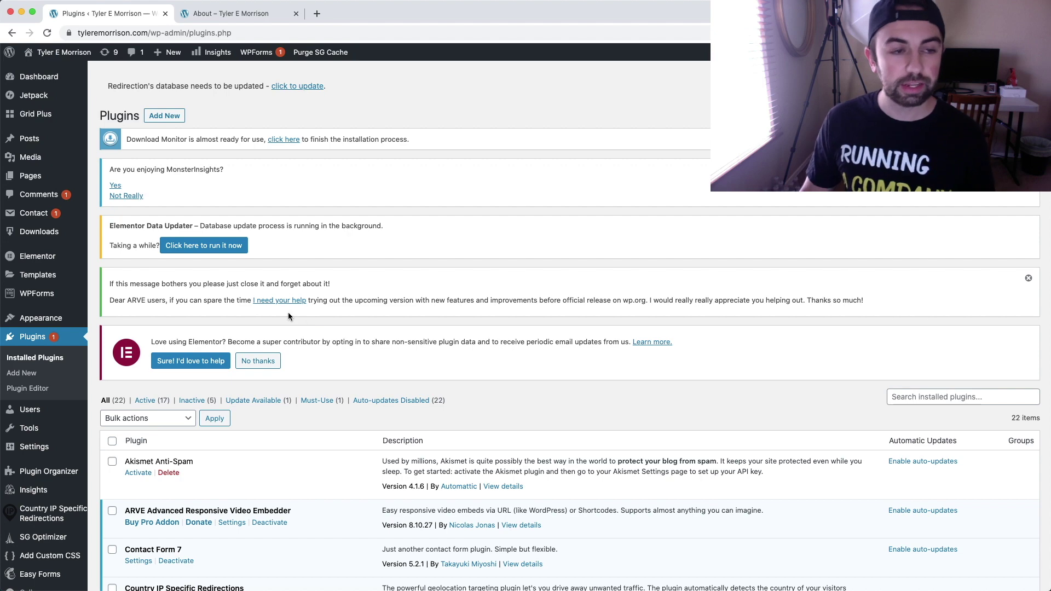
{"action": "mouse_move", "coordinate": [53, 182]}
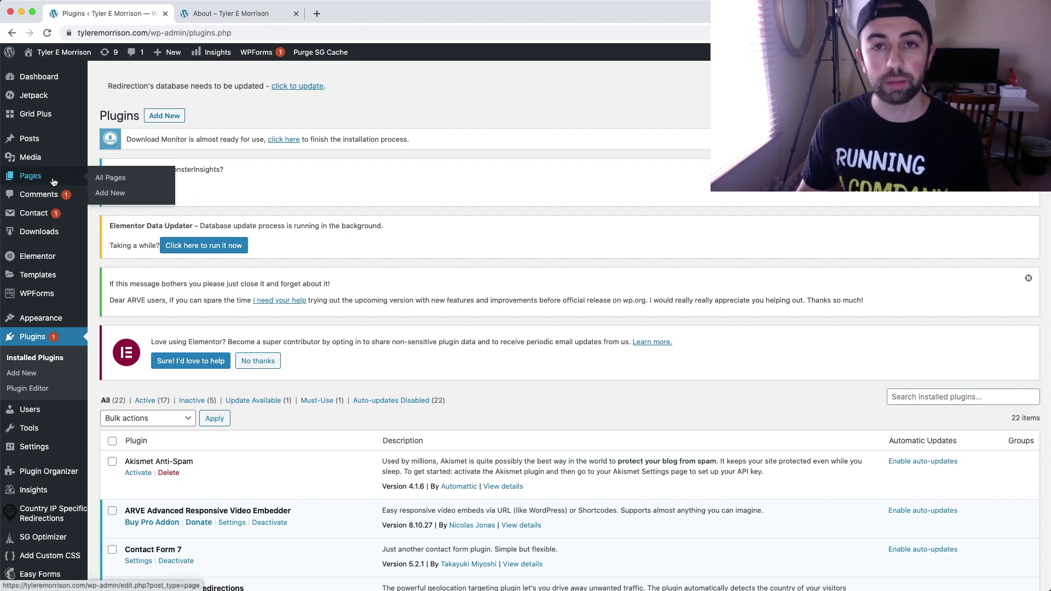
{"action": "left_click", "coordinate": [94, 180]}
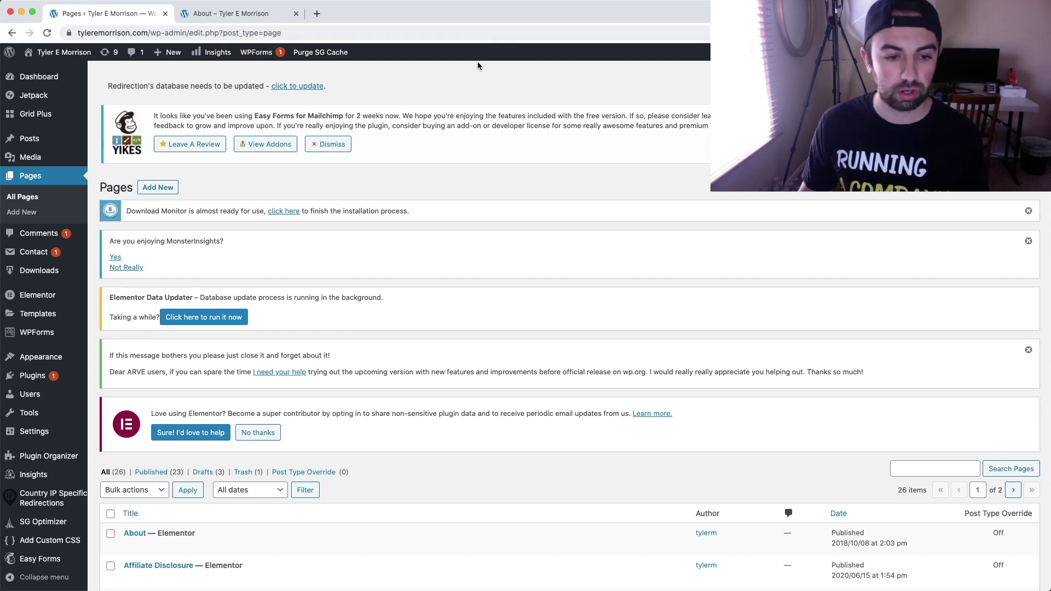
{"action": "scroll", "coordinate": [480, 103], "scroll_direction": "down", "scroll_amount": 8}
{"action": "scroll", "coordinate": [481, 107], "scroll_direction": "down", "scroll_amount": 4}
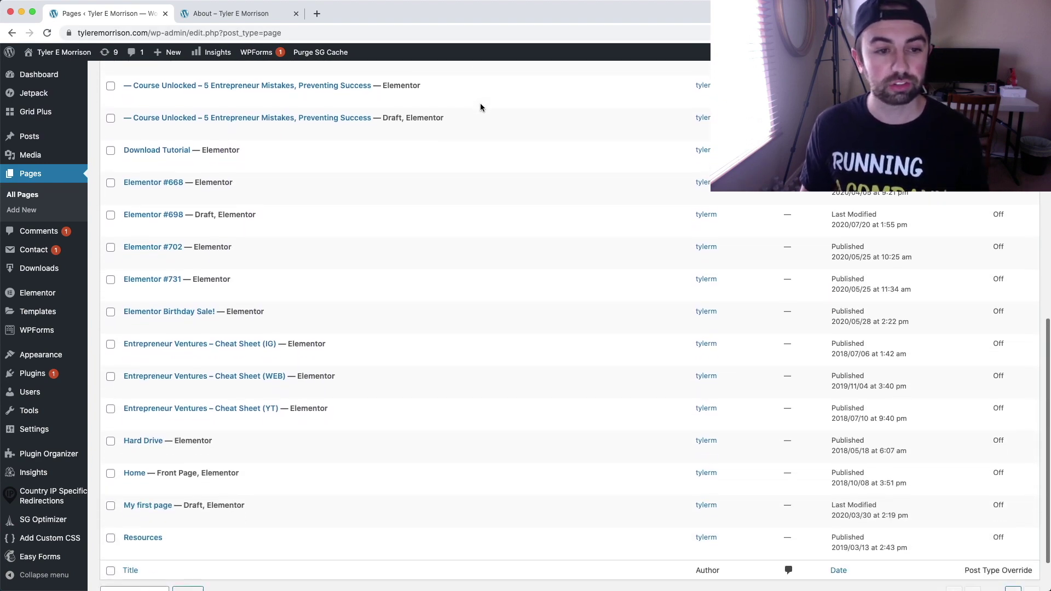
{"action": "scroll", "coordinate": [480, 107], "scroll_direction": "up", "scroll_amount": 1}
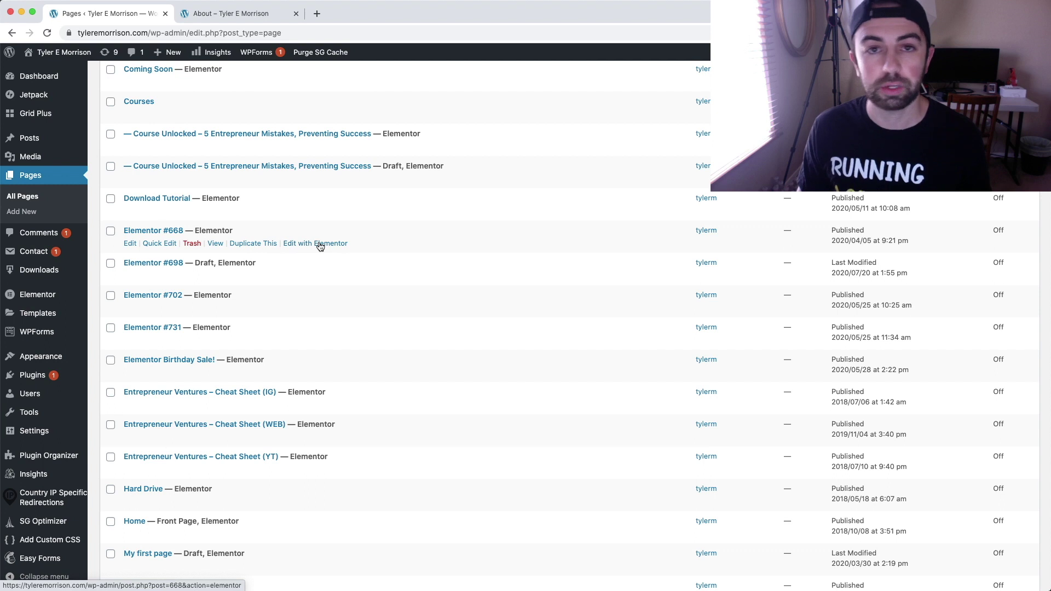
{"action": "left_click", "coordinate": [130, 246]}
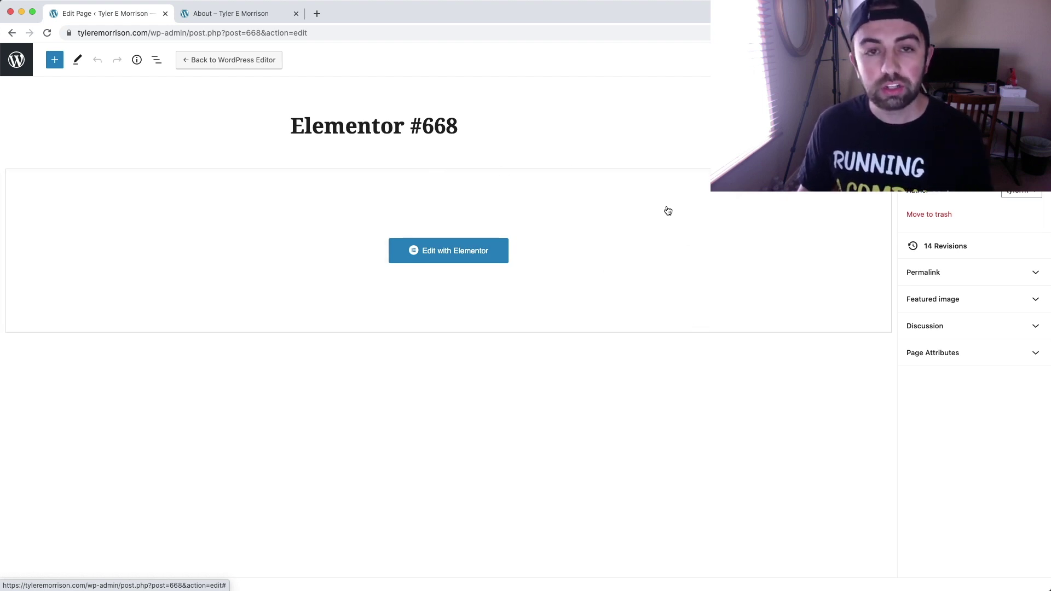
Step: In the page's Plugin Organizer view controls, switch the role to Default Logged In and back to Not Logged In
{"action": "scroll", "coordinate": [667, 207], "scroll_direction": "down", "scroll_amount": 5}
{"action": "scroll", "coordinate": [665, 206], "scroll_direction": "down", "scroll_amount": 4}
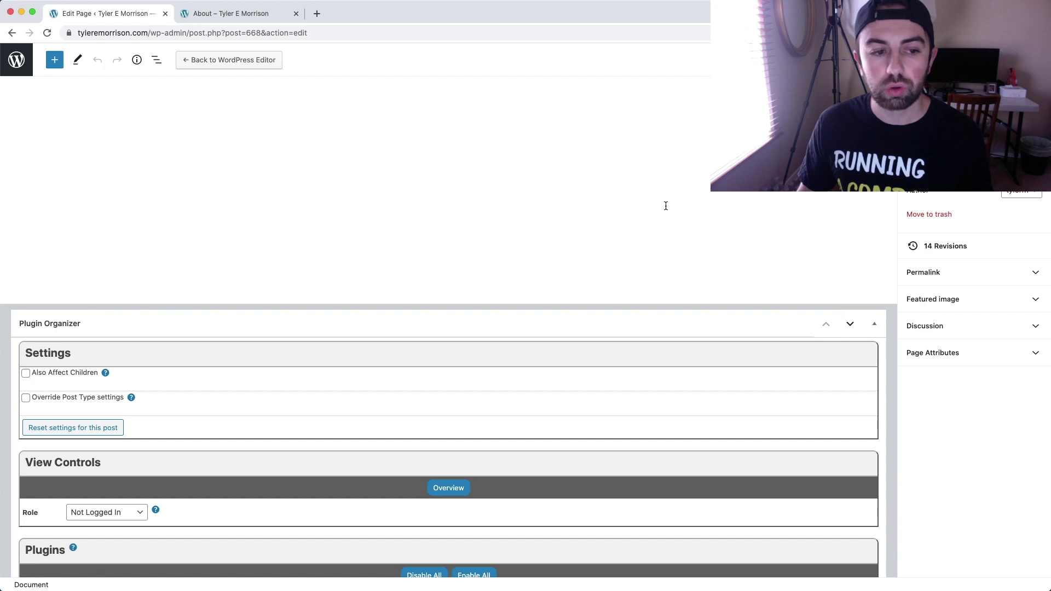
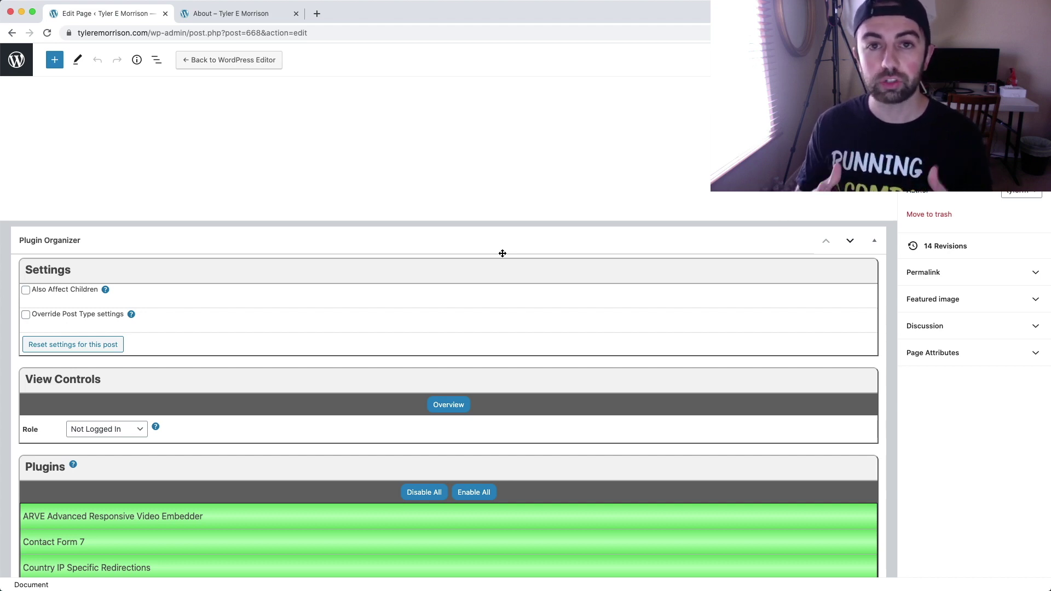
{"action": "scroll", "coordinate": [503, 254], "scroll_direction": "up", "scroll_amount": 10}
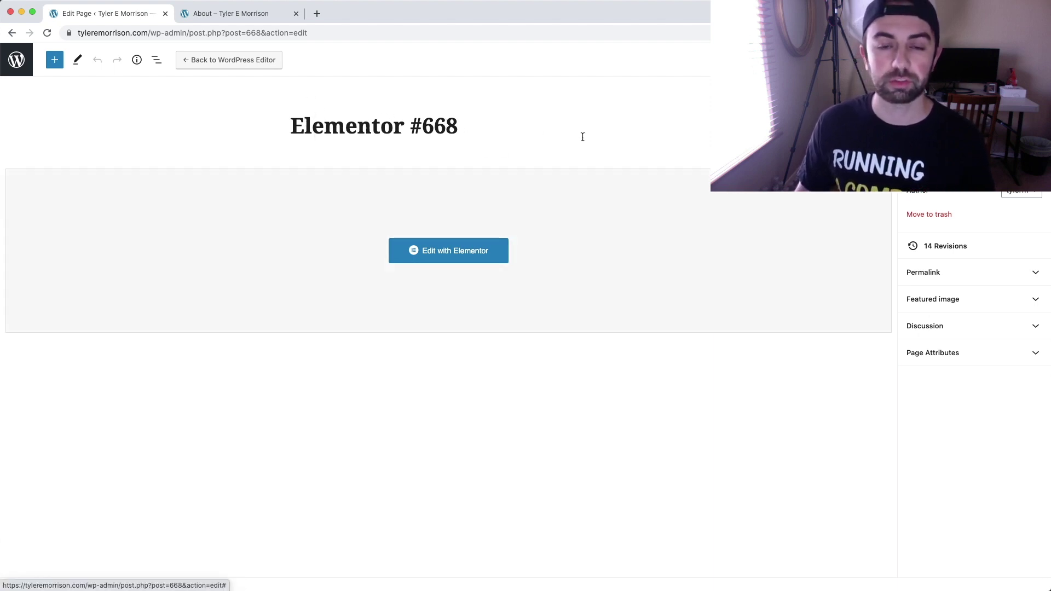
{"action": "scroll", "coordinate": [577, 136], "scroll_direction": "down", "scroll_amount": 10}
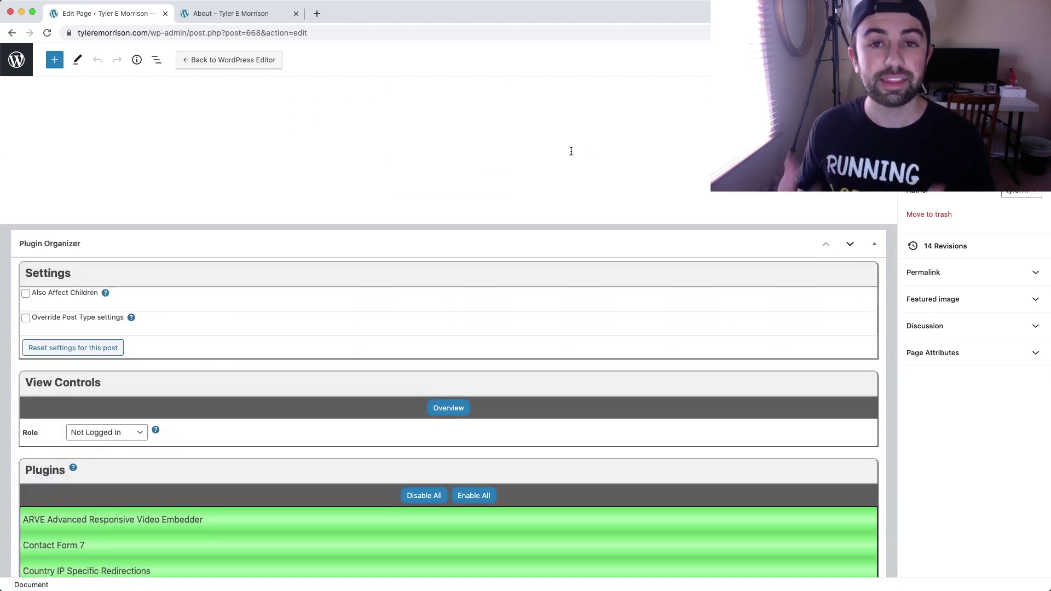
{"action": "scroll", "coordinate": [564, 149], "scroll_direction": "down", "scroll_amount": 3}
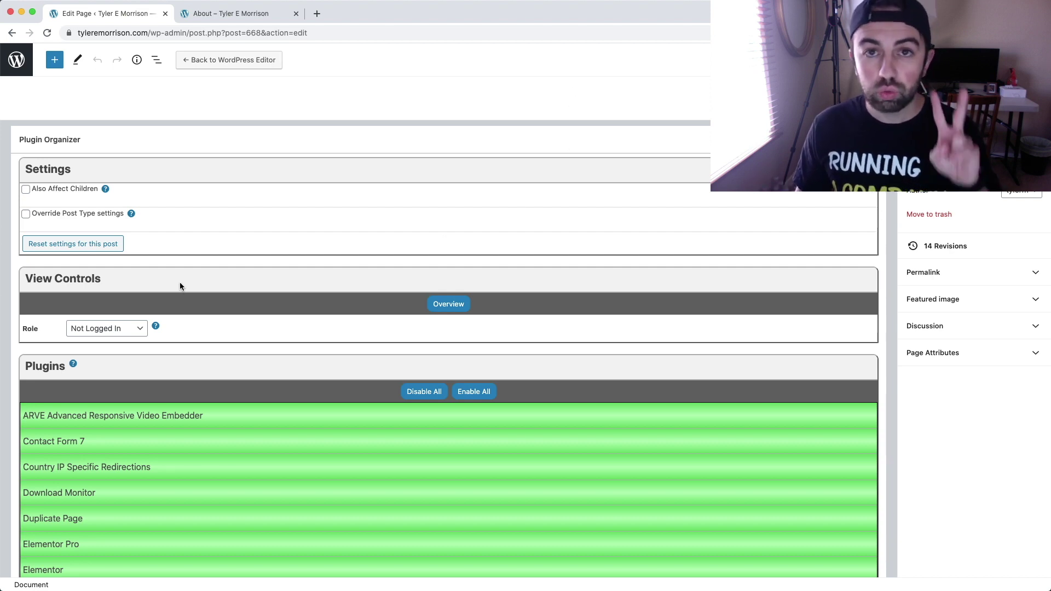
{"action": "left_click", "coordinate": [141, 332]}
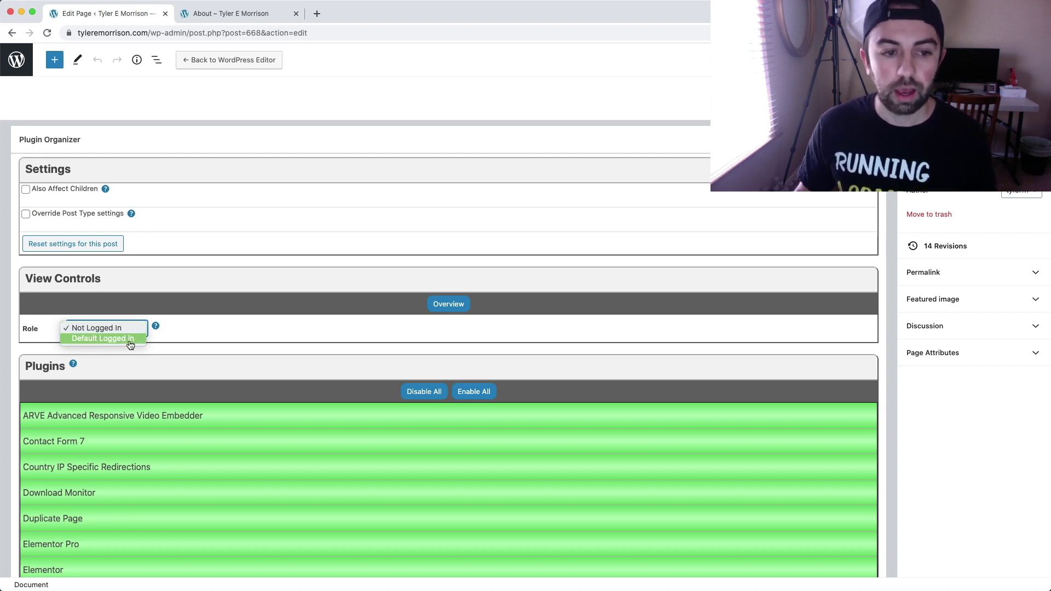
{"action": "left_click", "coordinate": [130, 341]}
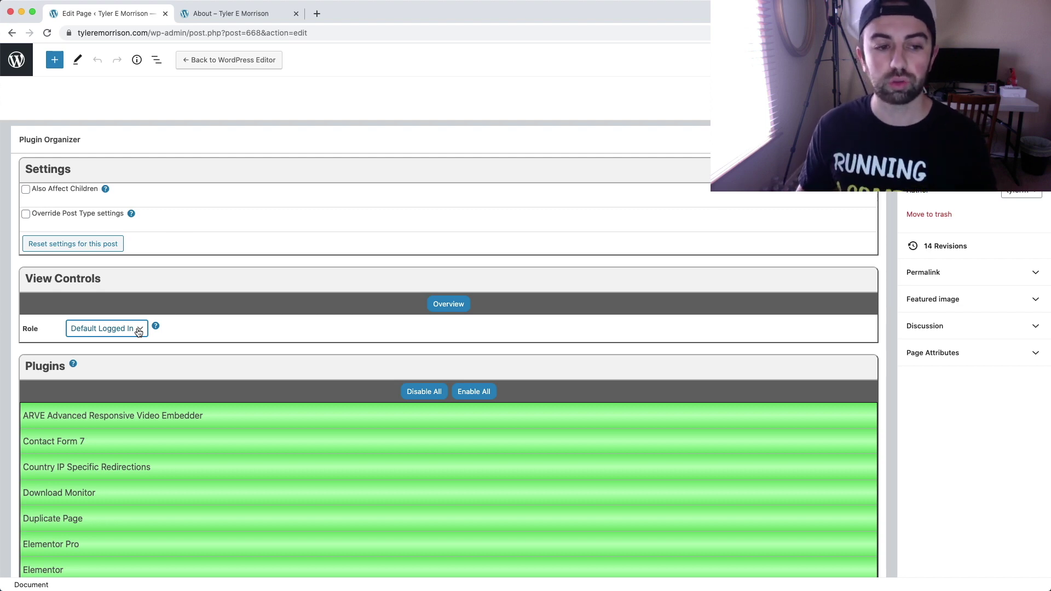
{"action": "left_click", "coordinate": [138, 332]}
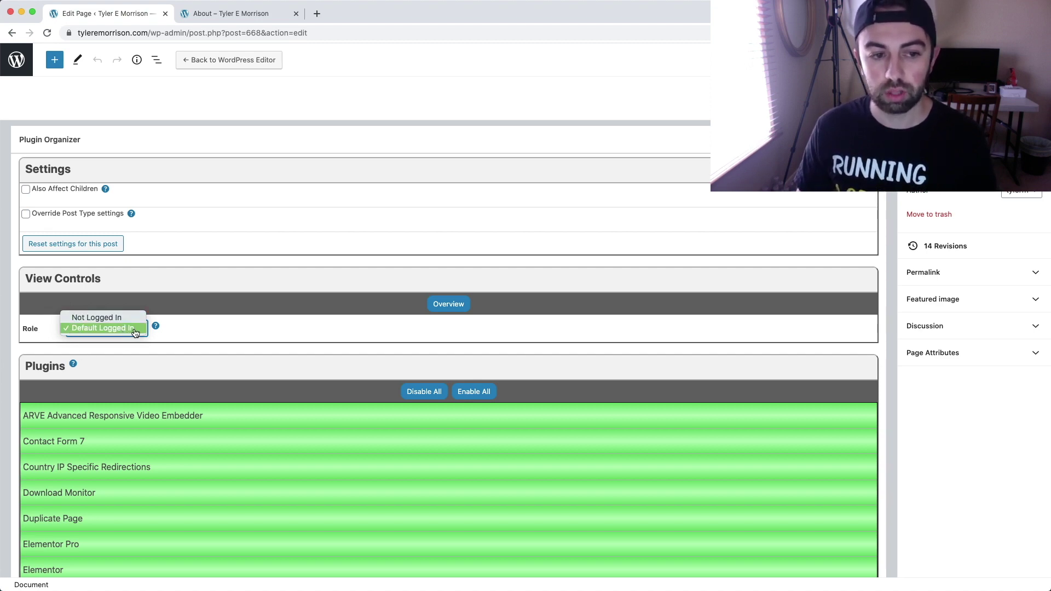
{"action": "left_click", "coordinate": [113, 318]}
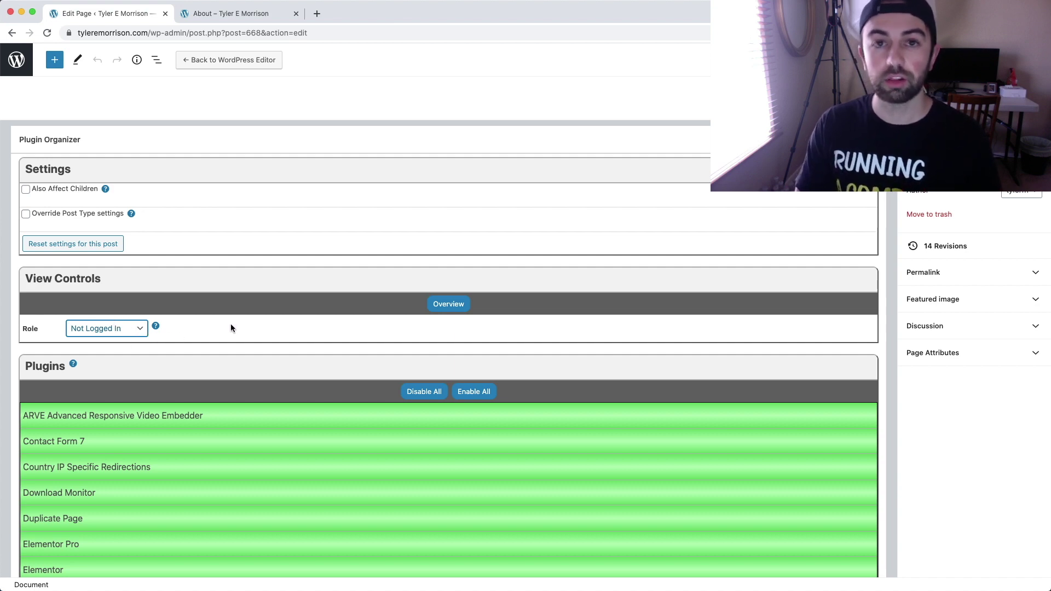
Step: Disable ARVE Advanced Responsive Video Embedder for logged-out visitors, look through the plugin list, and re-enable it
{"action": "scroll", "coordinate": [242, 327], "scroll_direction": "down", "scroll_amount": 4}
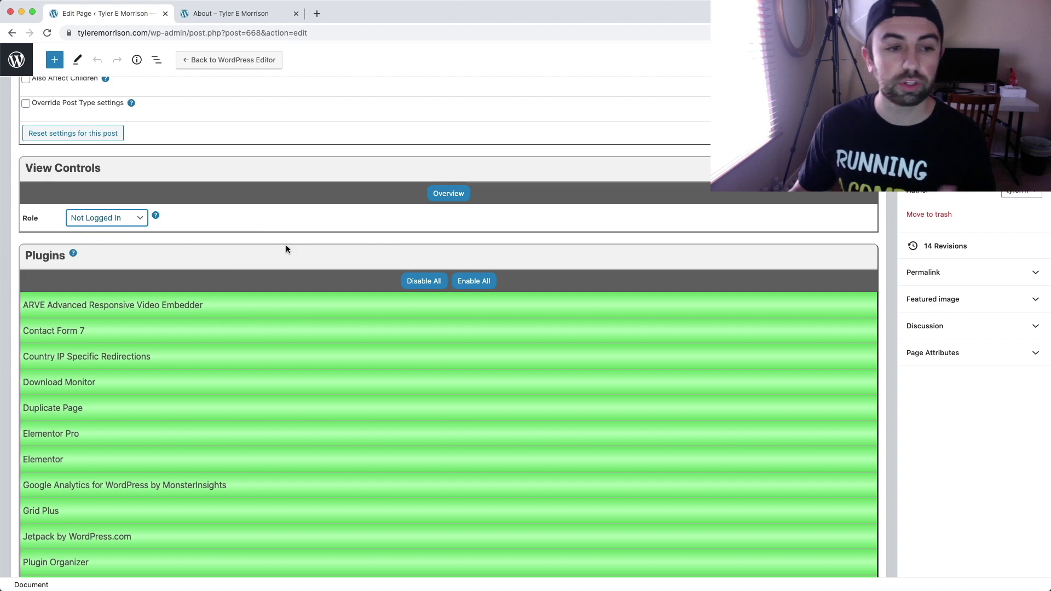
{"action": "scroll", "coordinate": [289, 250], "scroll_direction": "down", "scroll_amount": 5}
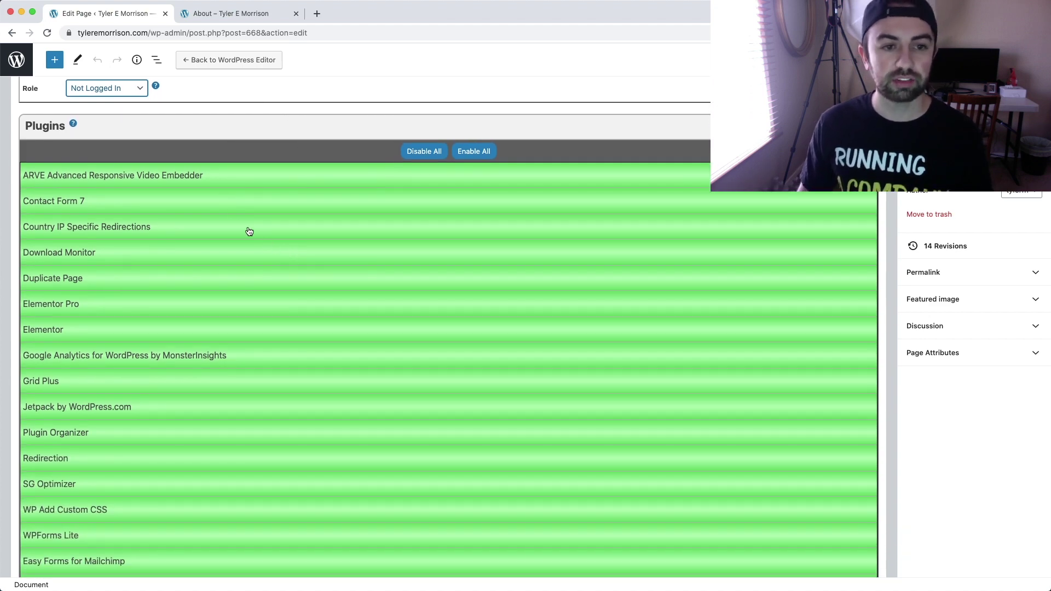
{"action": "left_click", "coordinate": [341, 179]}
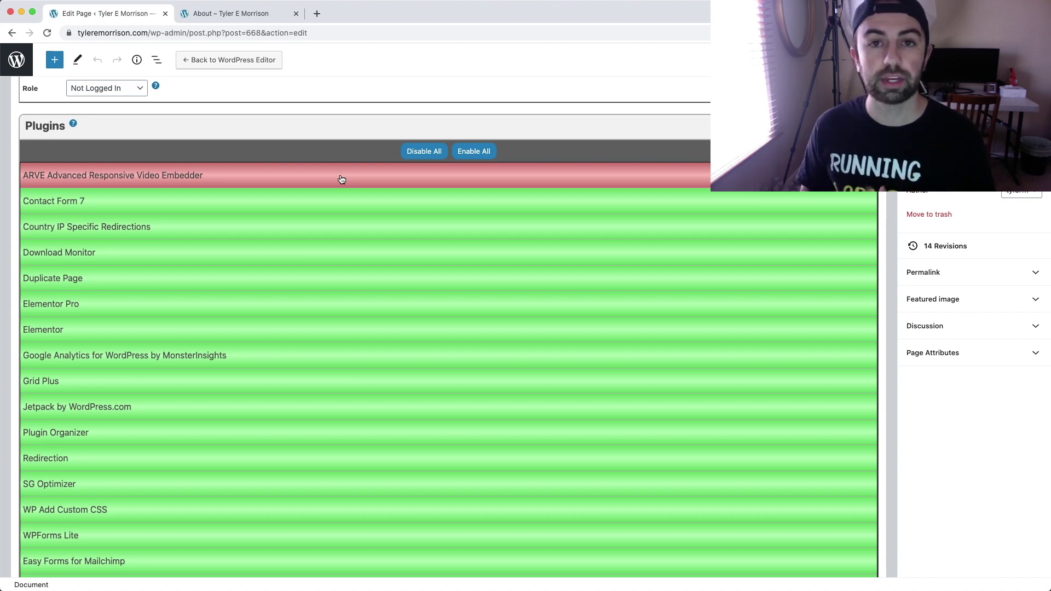
{"action": "scroll", "coordinate": [342, 179], "scroll_direction": "down", "scroll_amount": 5}
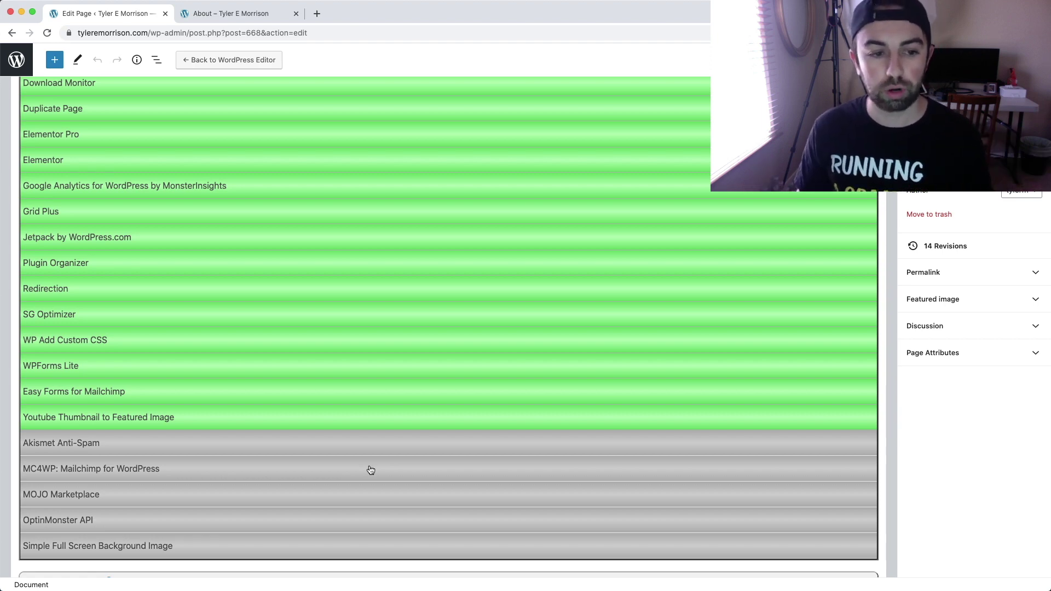
{"action": "scroll", "coordinate": [371, 470], "scroll_direction": "up", "scroll_amount": 3}
{"action": "scroll", "coordinate": [274, 208], "scroll_direction": "down", "scroll_amount": 2}
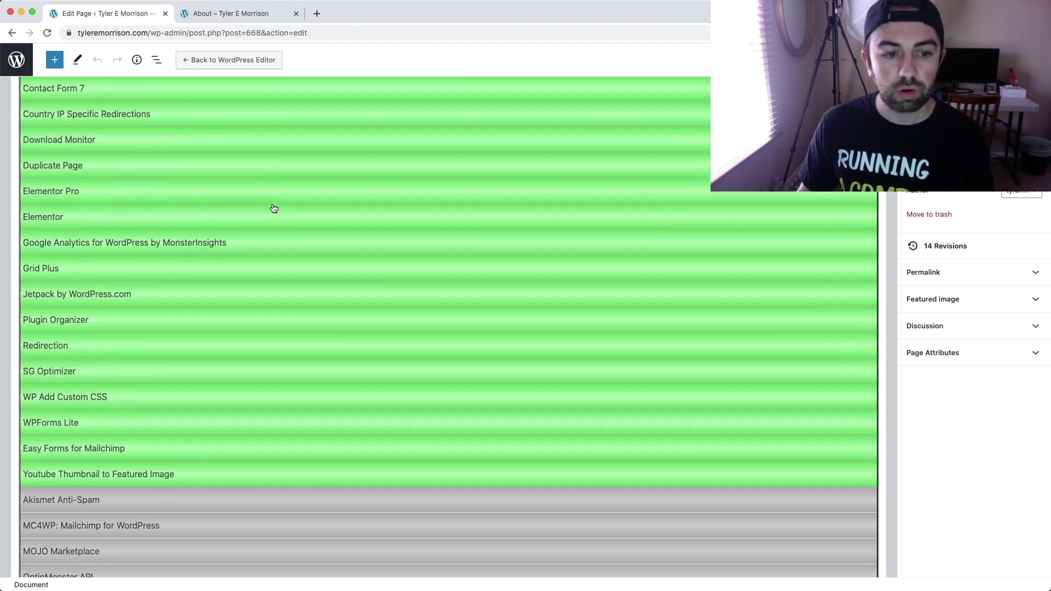
{"action": "scroll", "coordinate": [263, 249], "scroll_direction": "up", "scroll_amount": 2}
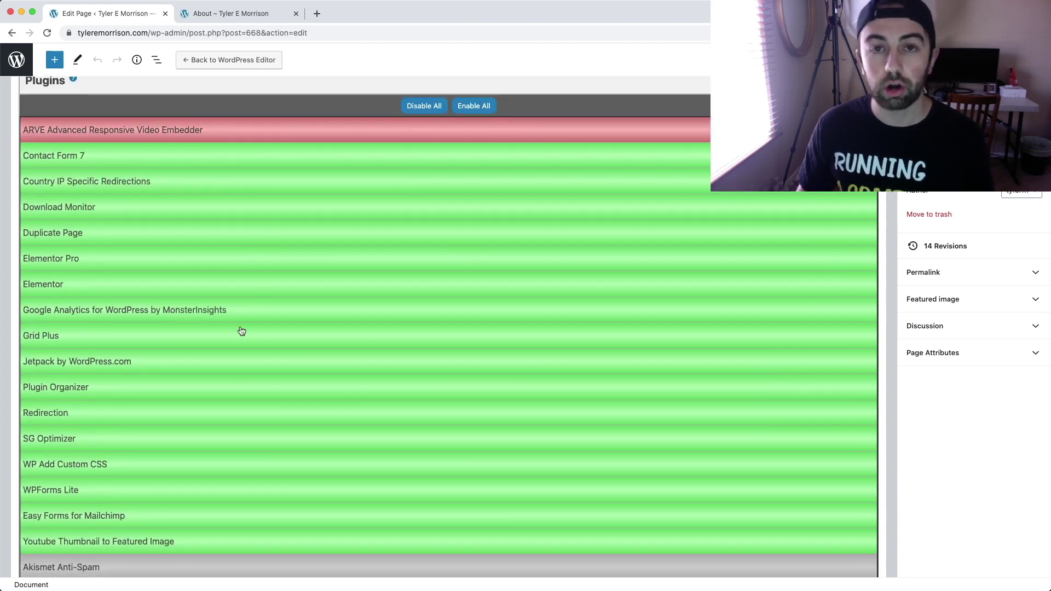
{"action": "left_click", "coordinate": [352, 132]}
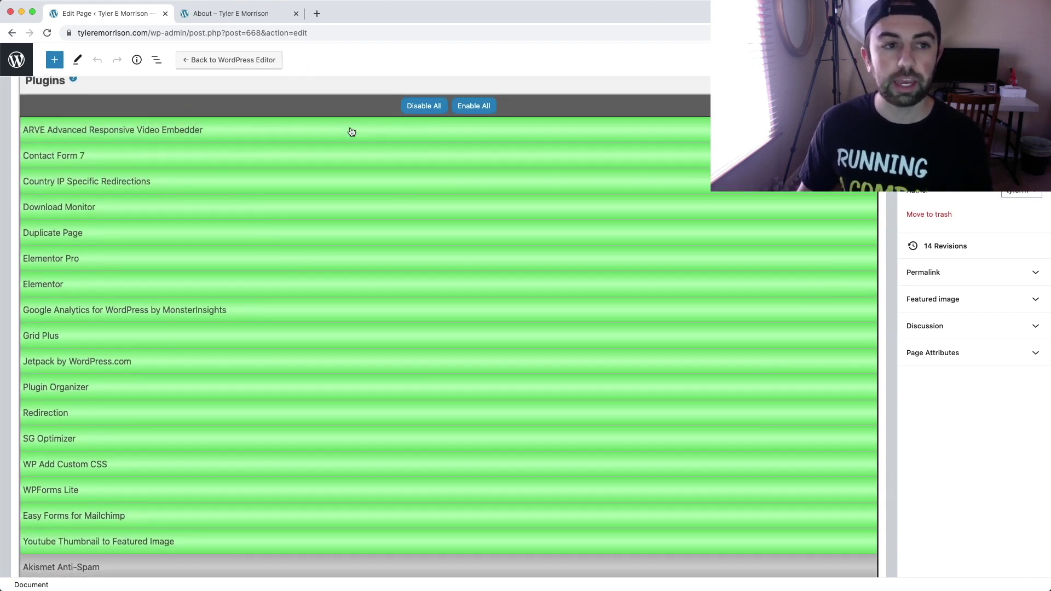
{"action": "scroll", "coordinate": [433, 203], "scroll_direction": "up", "scroll_amount": 3}
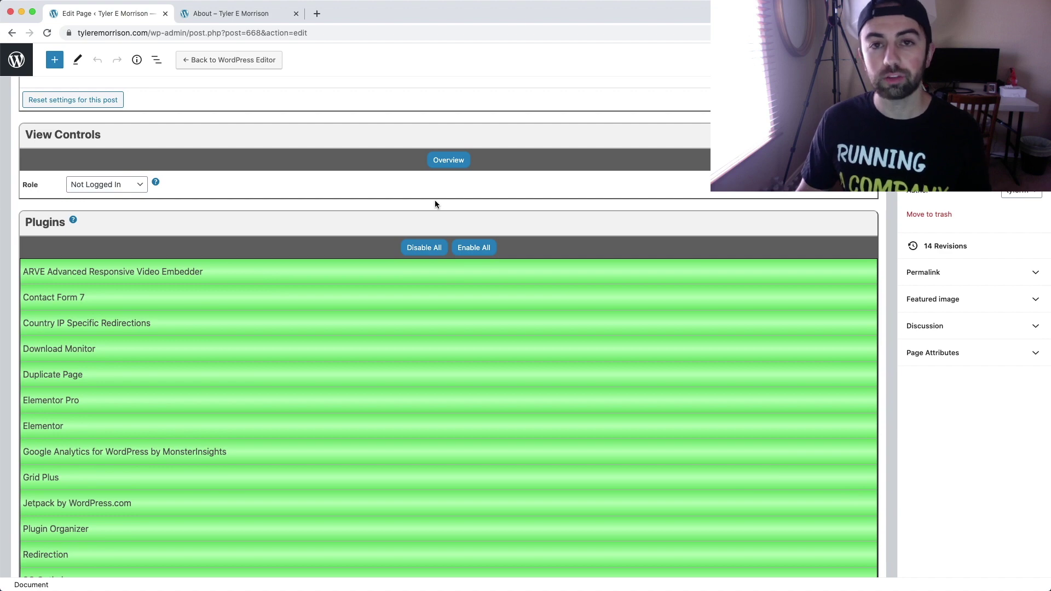
Step: Individually disable the first seven plugins for this page, from ARVE Advanced Responsive Video Embedder through Elementor
{"action": "left_click", "coordinate": [317, 273]}
{"action": "left_click", "coordinate": [335, 298]}
{"action": "left_click", "coordinate": [366, 326]}
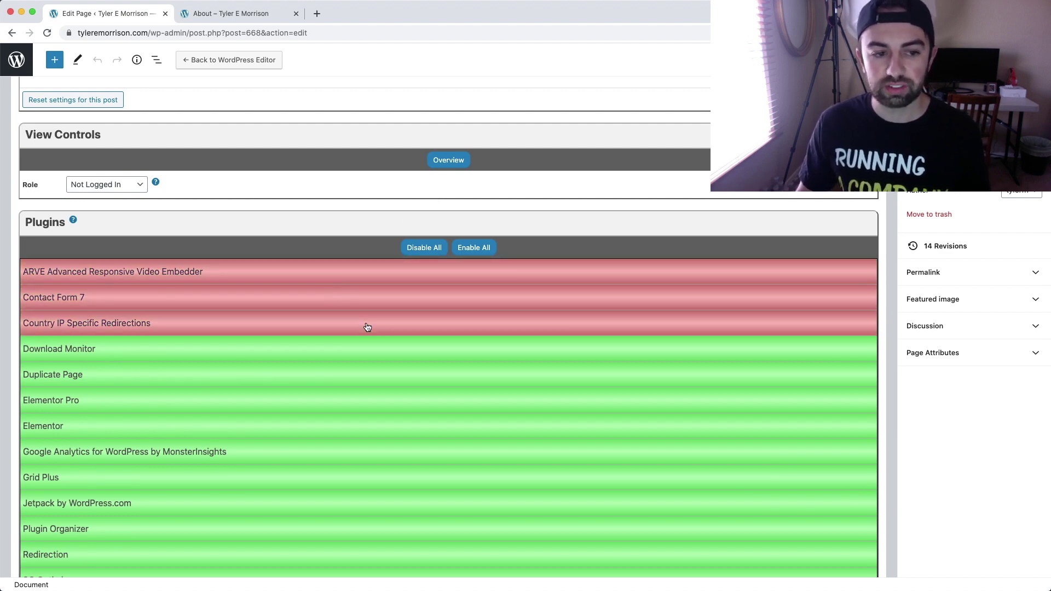
{"action": "left_click", "coordinate": [388, 358]}
{"action": "left_click", "coordinate": [414, 392]}
{"action": "left_click", "coordinate": [410, 375]}
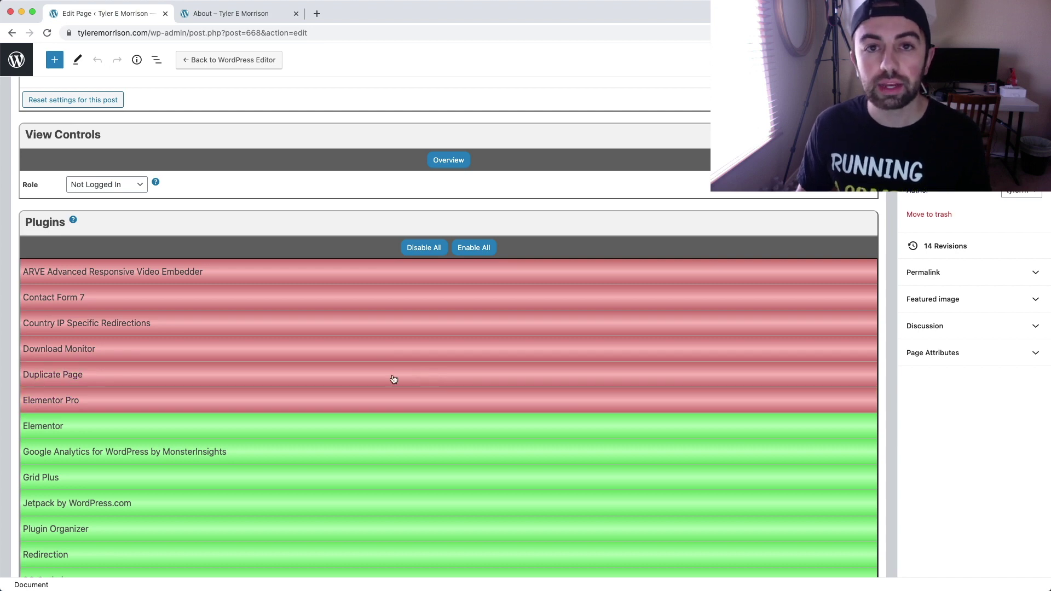
{"action": "left_click", "coordinate": [418, 430]}
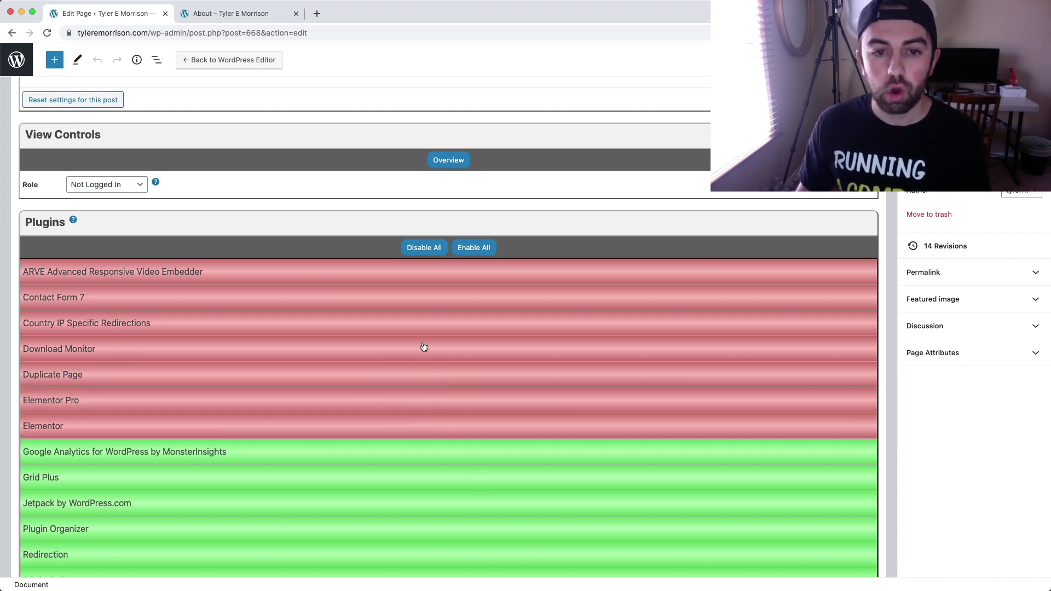
Step: Disable all plugins for this page at once and re-enable them all
{"action": "left_click", "coordinate": [426, 248]}
{"action": "scroll", "coordinate": [474, 307], "scroll_direction": "down", "scroll_amount": 2}
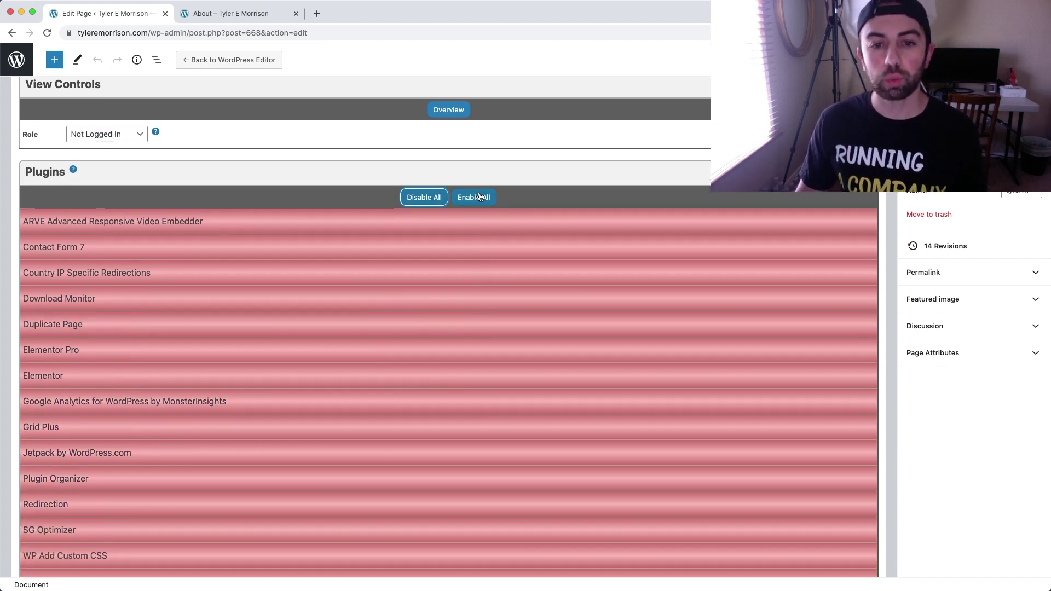
{"action": "left_click", "coordinate": [475, 197]}
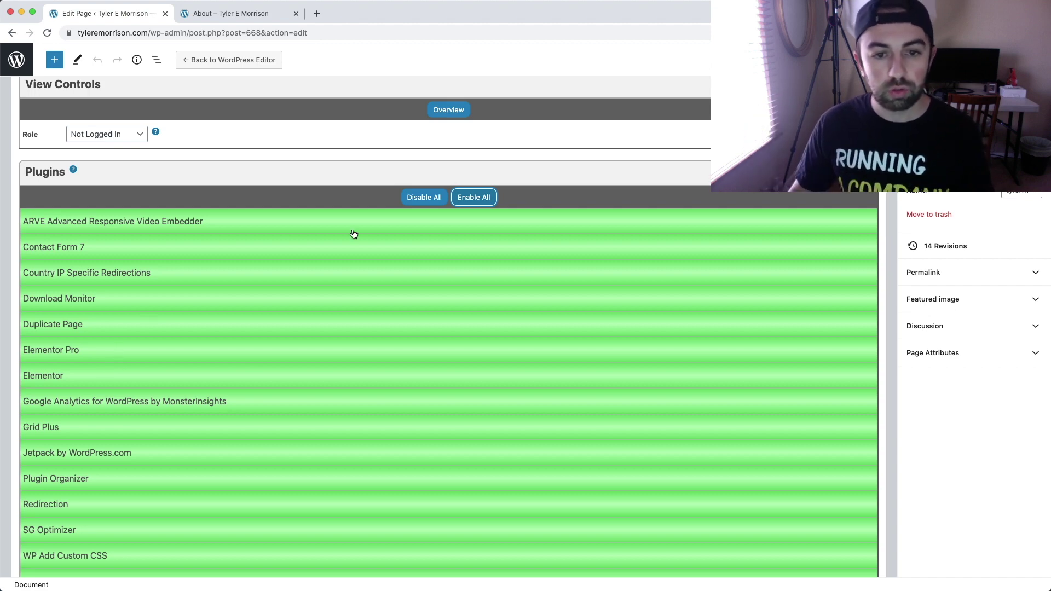
Step: Disable all plugins for logged-out visitors on this page except Elementor Pro and Elementor
{"action": "left_click", "coordinate": [438, 201]}
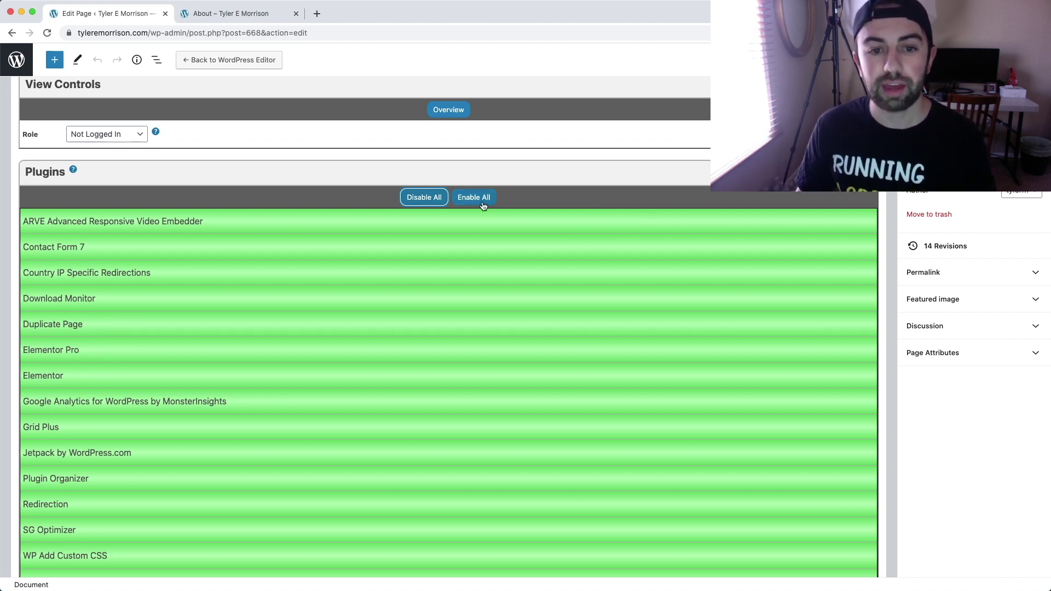
{"action": "left_click", "coordinate": [433, 198]}
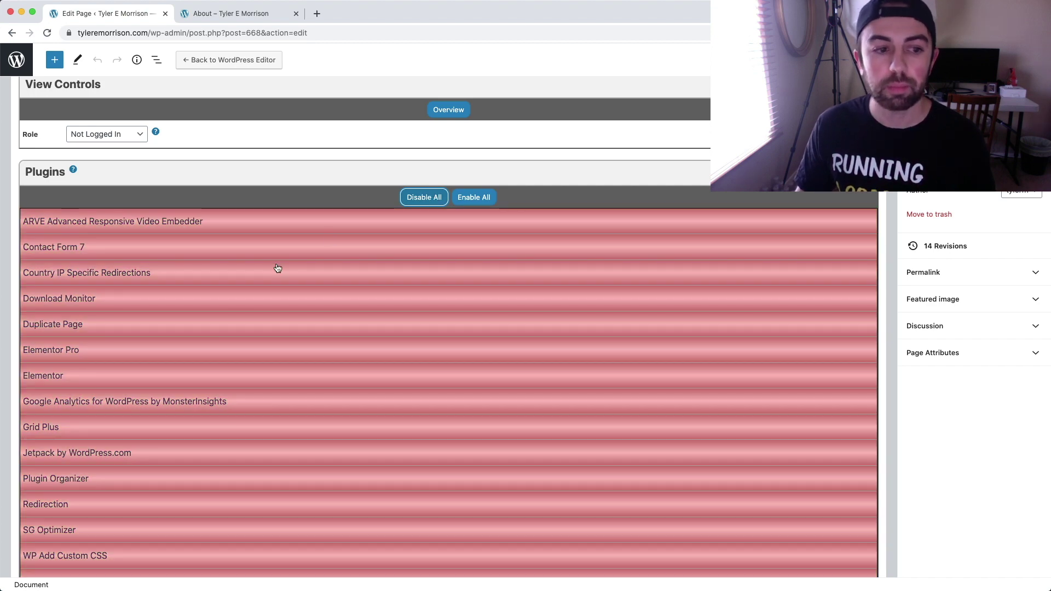
{"action": "left_click", "coordinate": [174, 351]}
{"action": "left_click", "coordinate": [176, 374]}
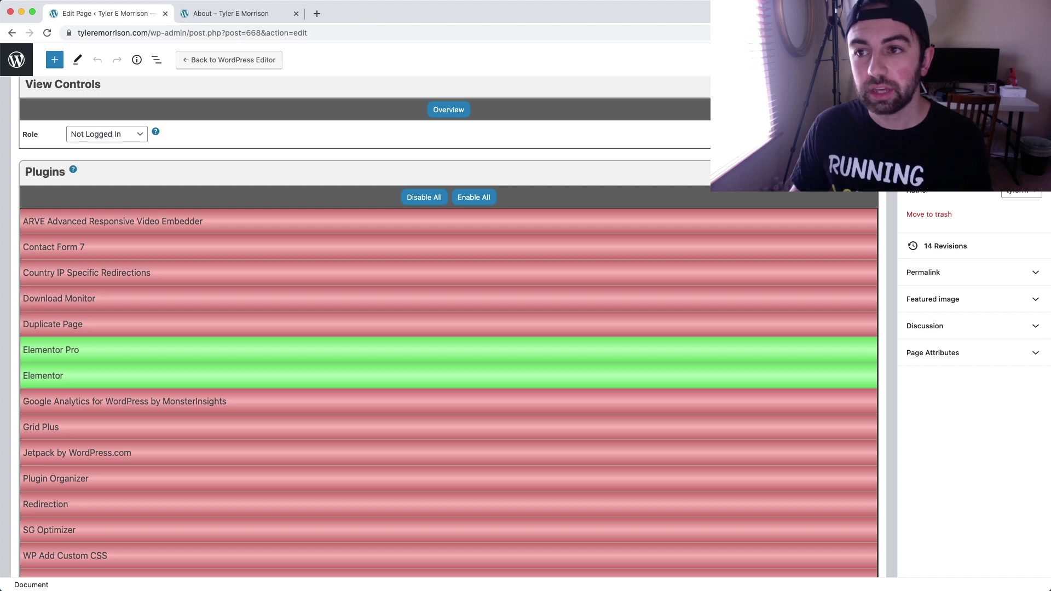
Step: Open a new incognito browser window and move it over the editor window
{"action": "left_click", "coordinate": [1041, 33]}
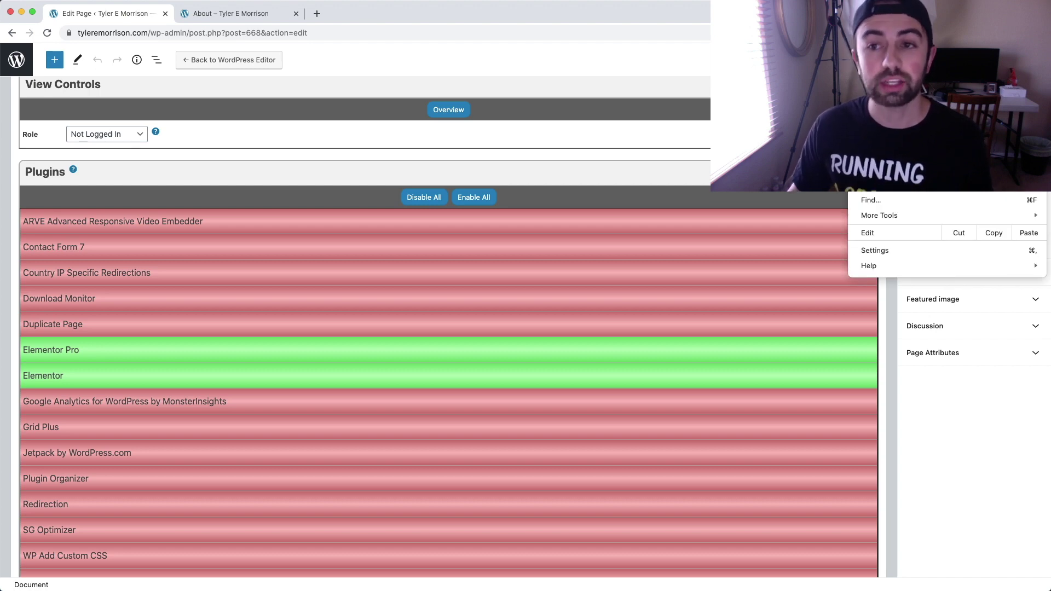
{"action": "key", "text": "super+shift+n"}
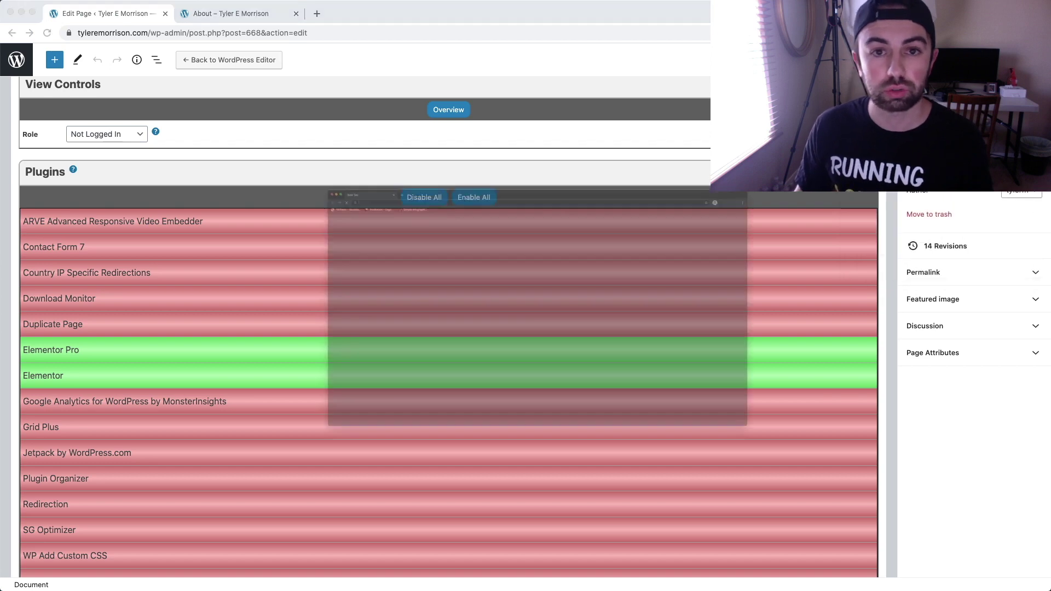
{"action": "left_click_drag", "start_coordinate": [518, 20], "coordinate": [486, 19]}
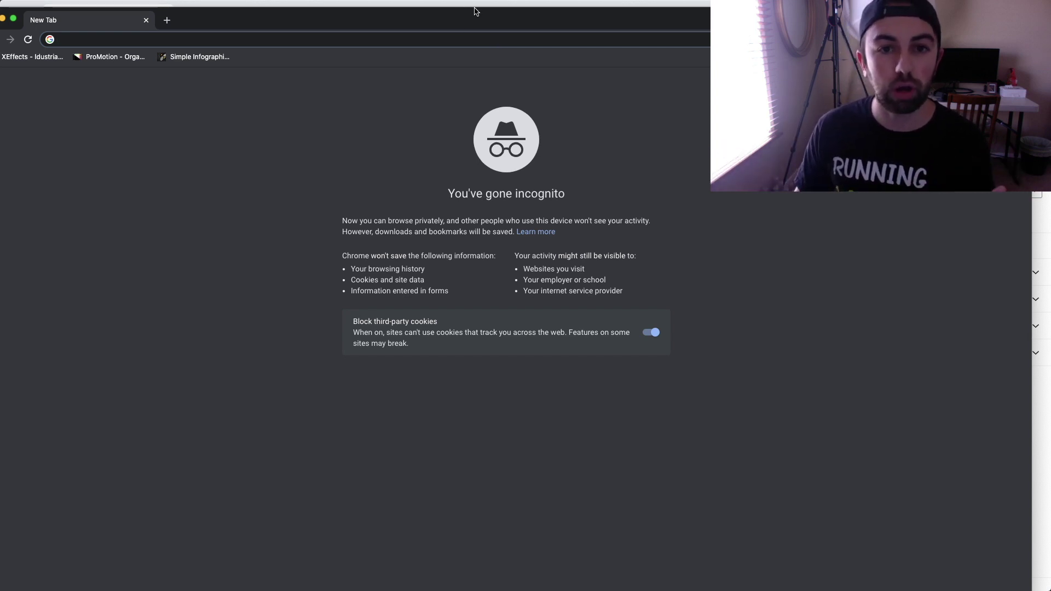
Step: Replace the incognito window with a new one, load the site's elementor-668 page there and look through it
{"action": "key", "text": "super+w"}
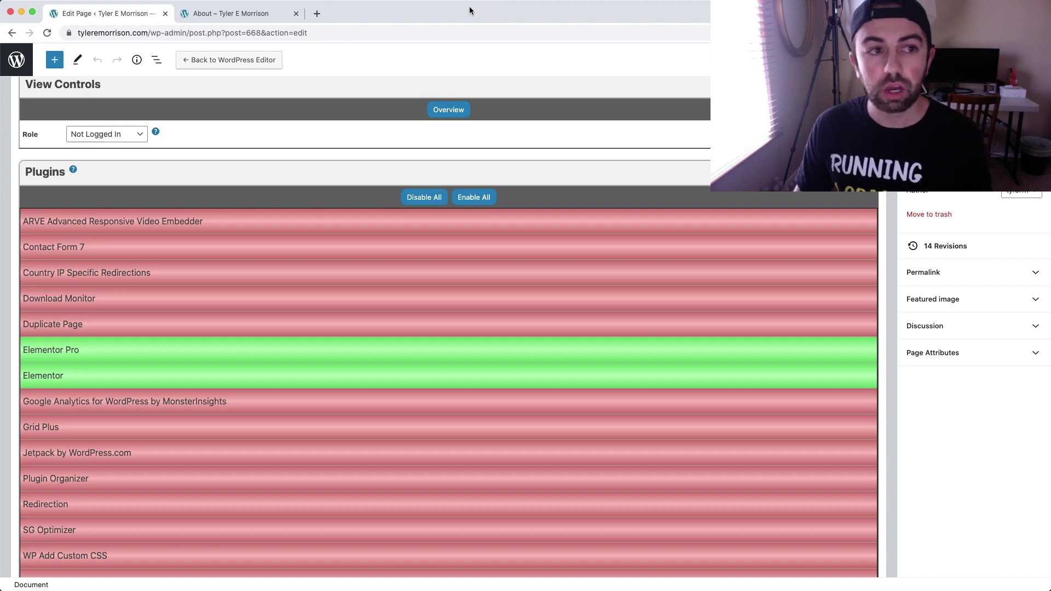
{"action": "key", "text": "super+shift+n"}
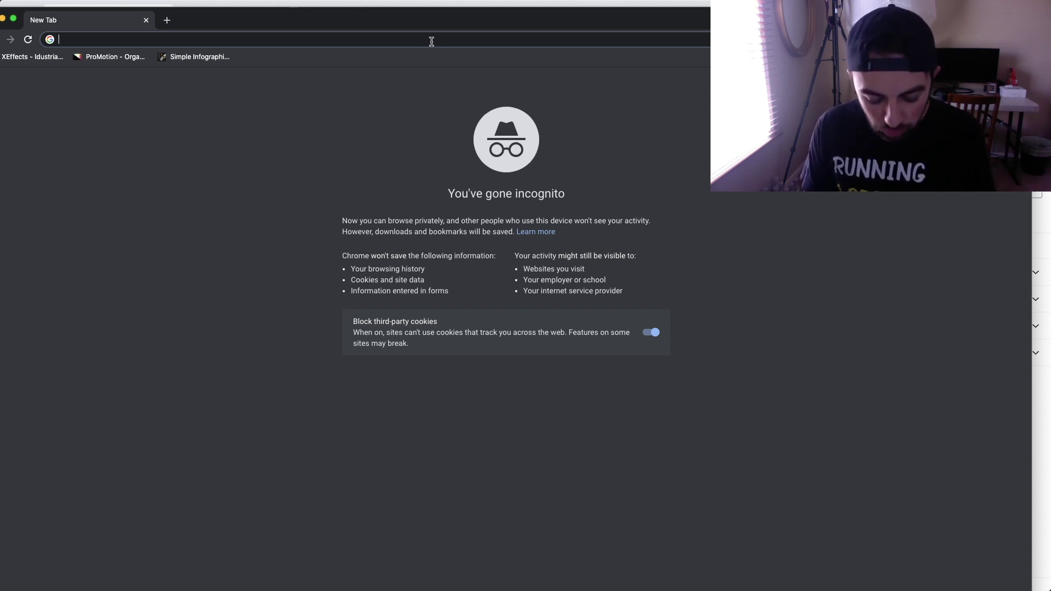
{"action": "type", "text": "tyleremorrison.com"}
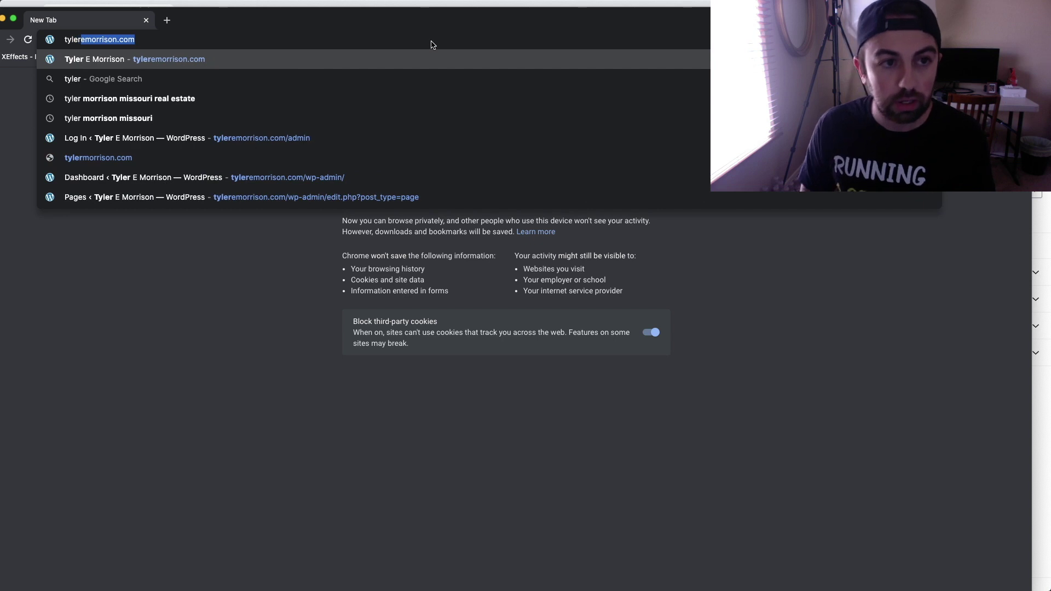
{"action": "key", "text": "Right"}
{"action": "type", "text": "/"}
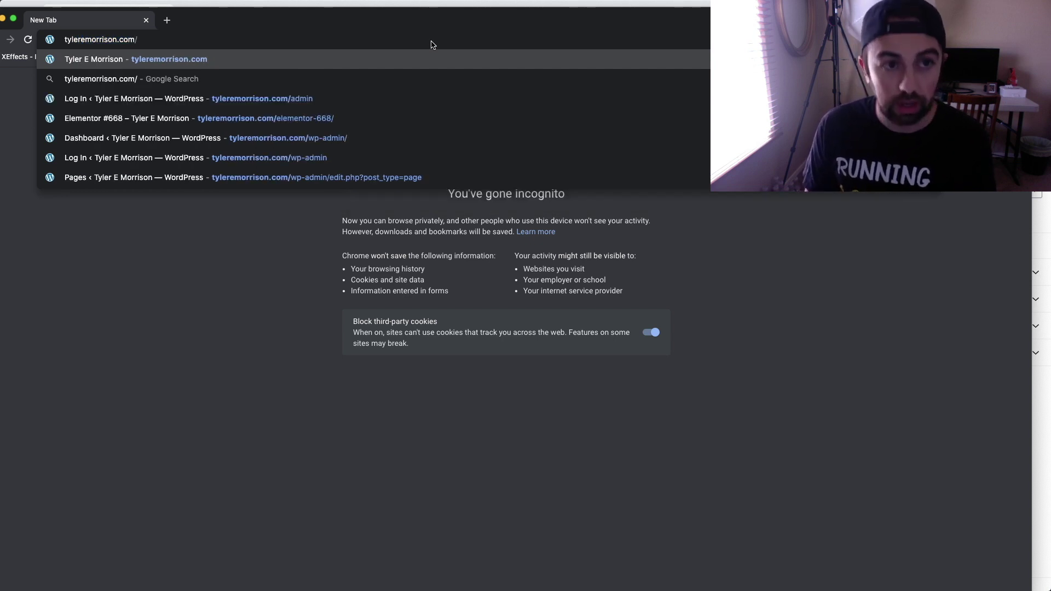
{"action": "key", "text": "Return"}
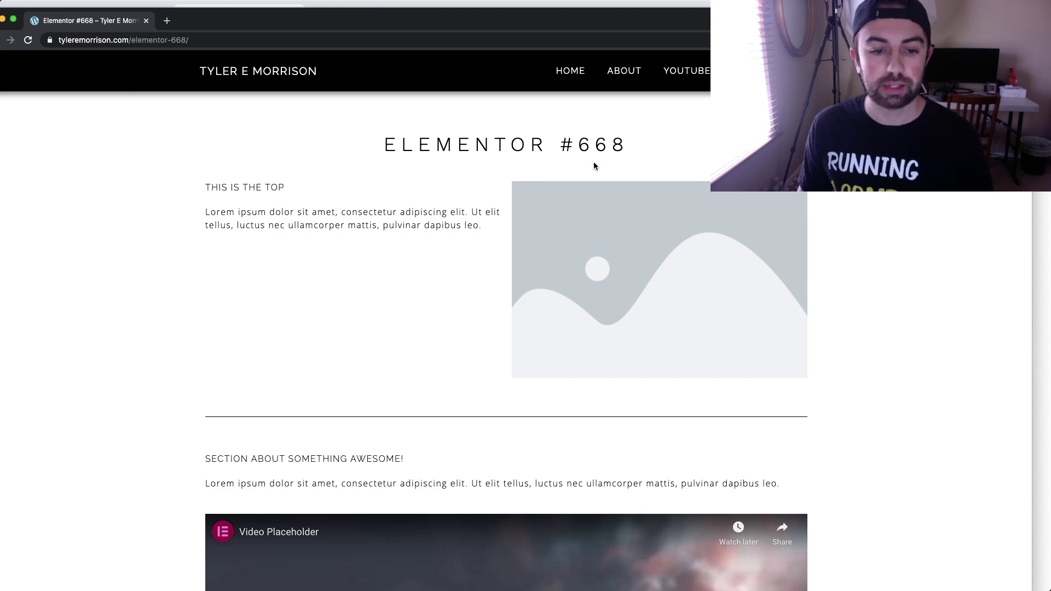
{"action": "scroll", "coordinate": [596, 162], "scroll_direction": "down", "scroll_amount": 15}
{"action": "scroll", "coordinate": [597, 162], "scroll_direction": "up", "scroll_amount": 15}
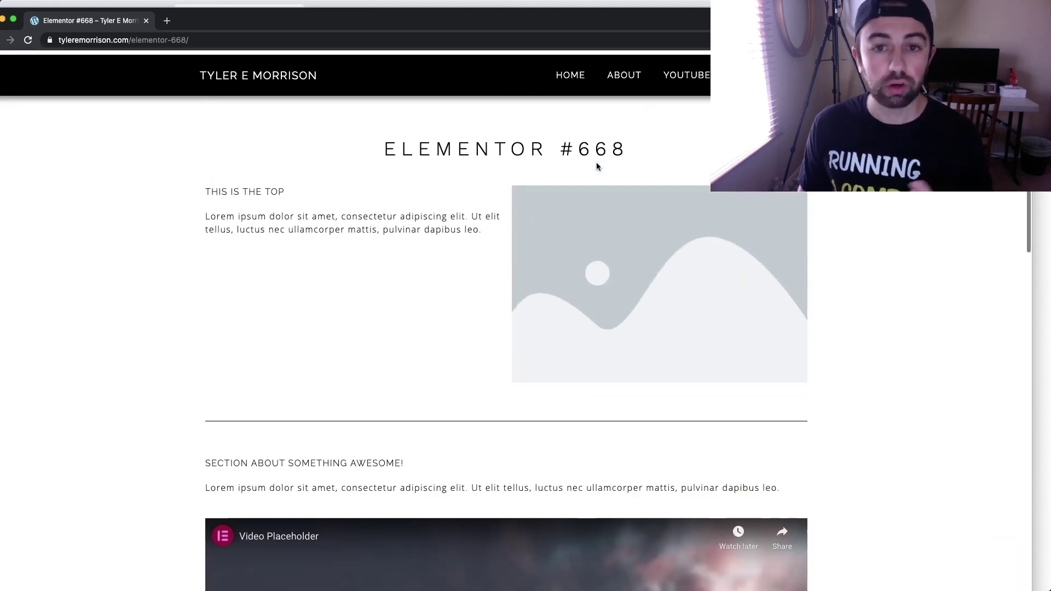
Step: Return the regular window to the page editor tab, and reload the incognito page to check its content
{"action": "left_click", "coordinate": [386, 7]}
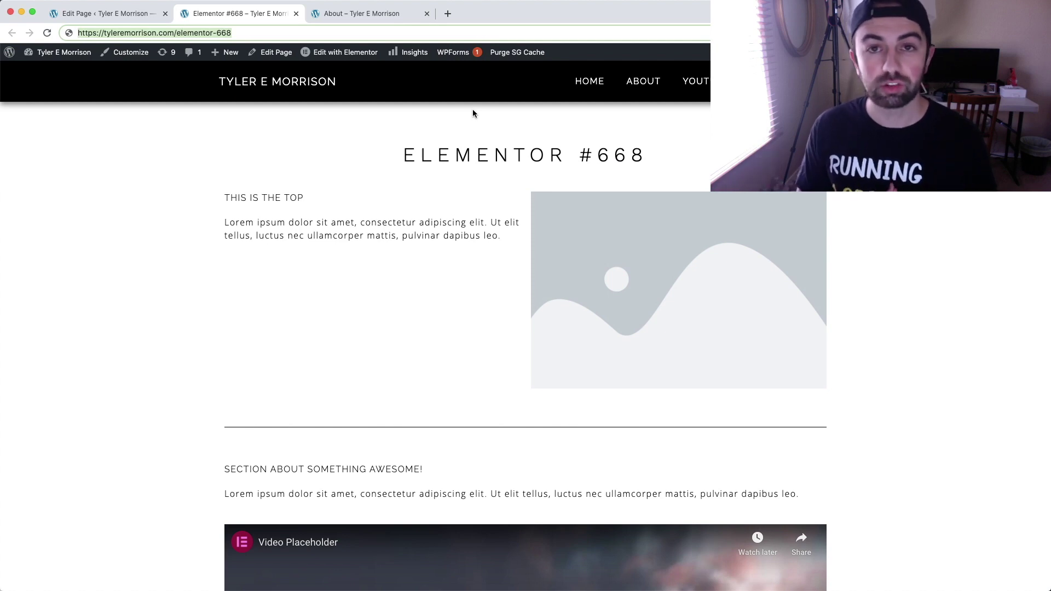
{"action": "left_click", "coordinate": [126, 17]}
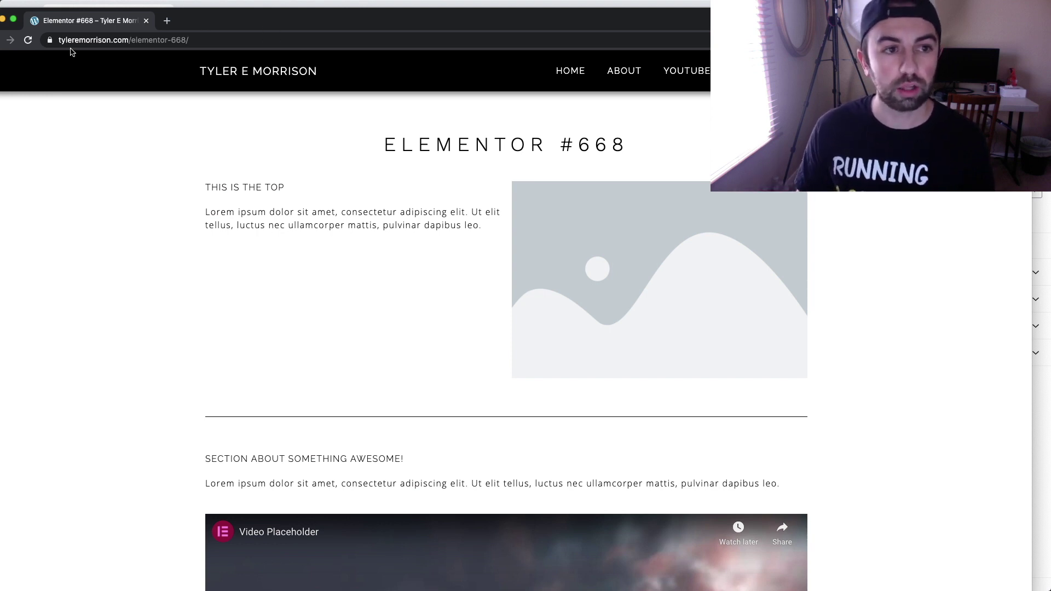
{"action": "left_click", "coordinate": [31, 43]}
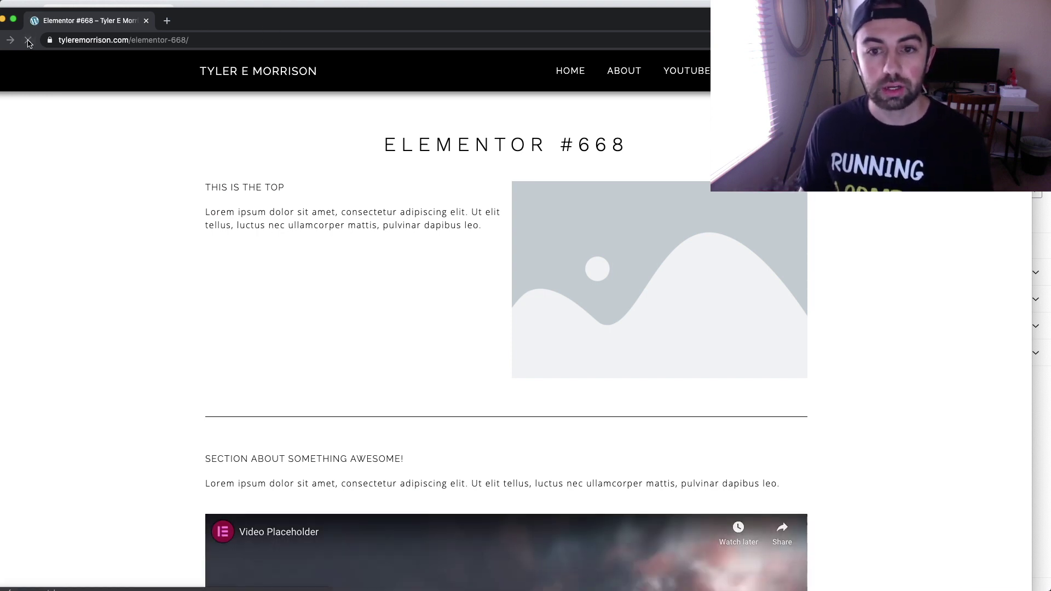
{"action": "scroll", "coordinate": [382, 218], "scroll_direction": "down", "scroll_amount": 5}
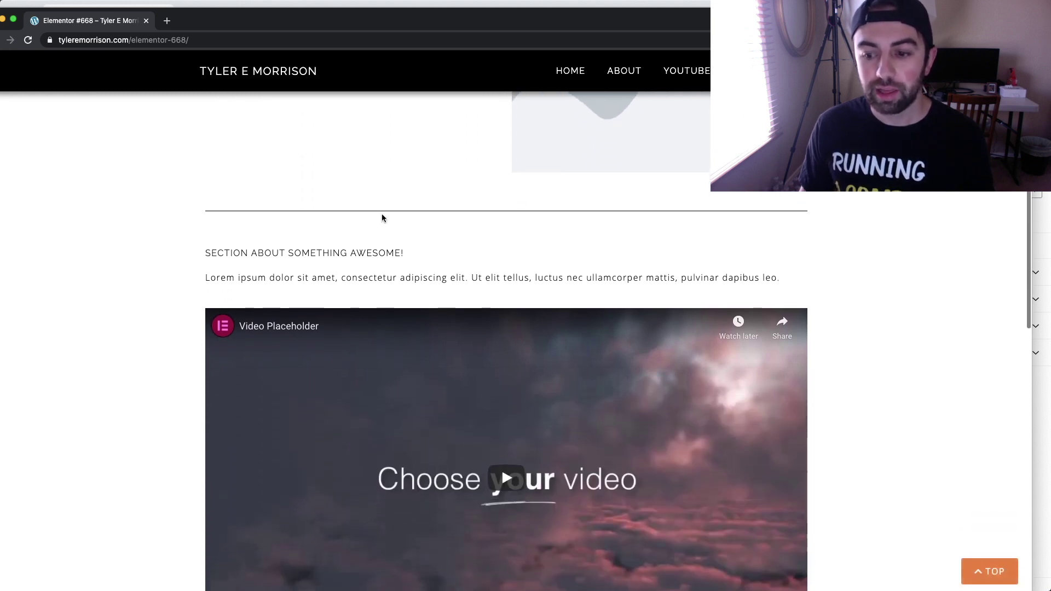
{"action": "scroll", "coordinate": [383, 218], "scroll_direction": "down", "scroll_amount": 3}
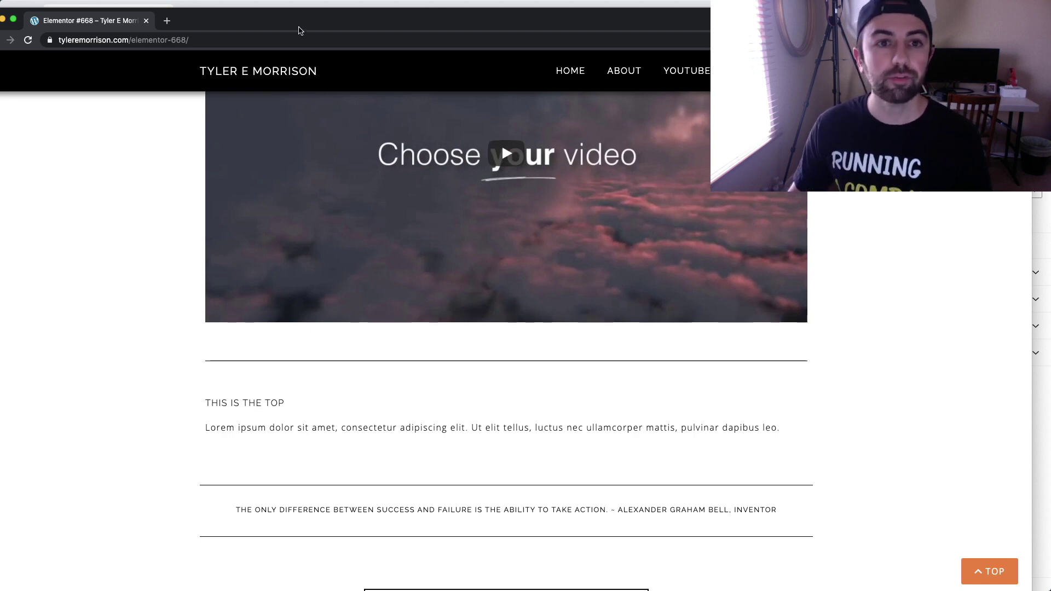
Step: Disable Elementor Pro and Elementor for logged-out visitors in the page editor and update the page
{"action": "left_click", "coordinate": [311, 4]}
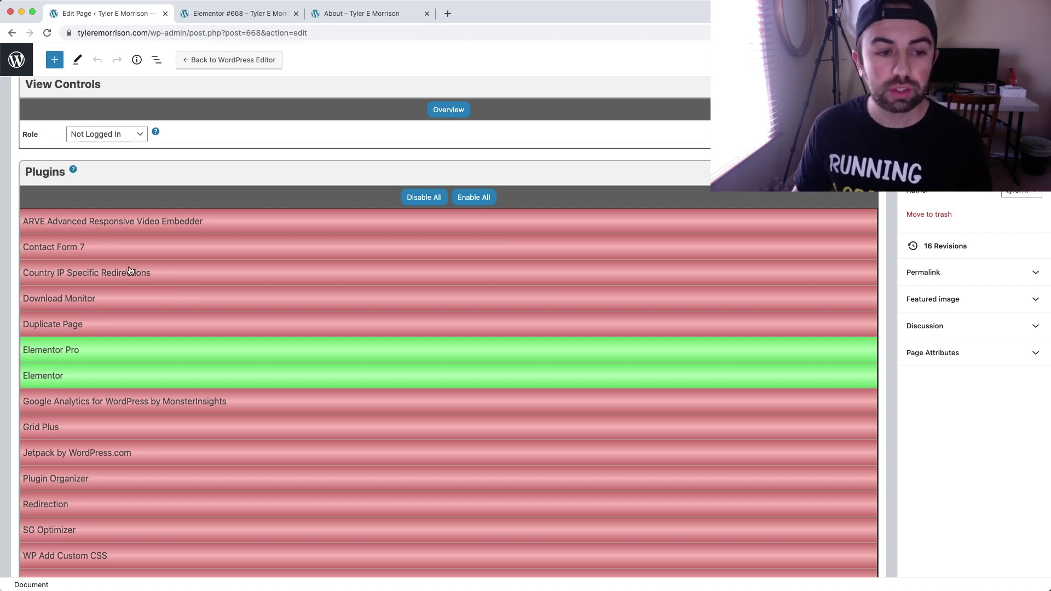
{"action": "left_click", "coordinate": [150, 345]}
{"action": "left_click", "coordinate": [152, 374]}
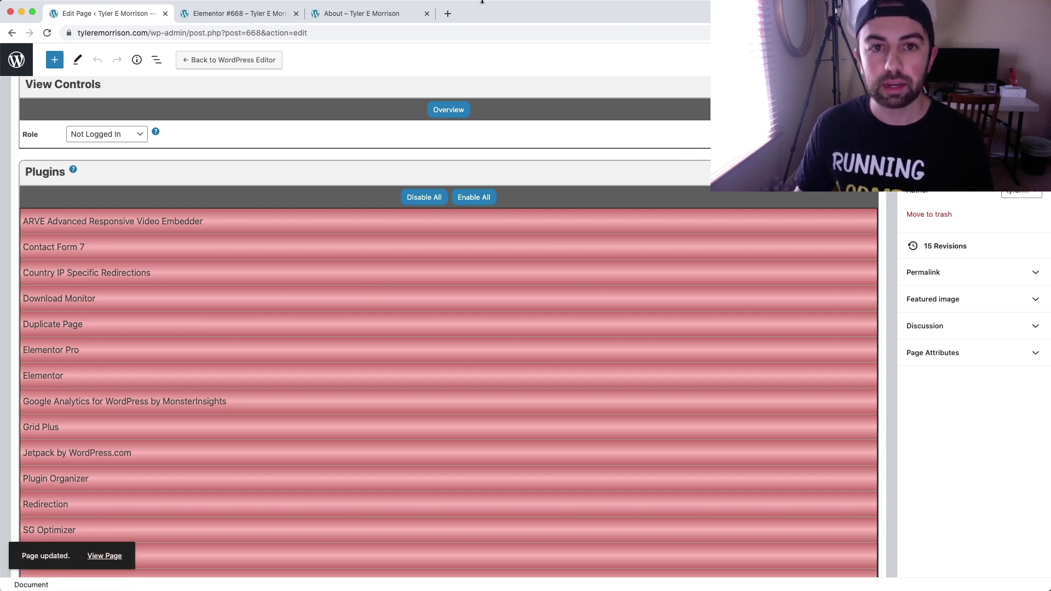
Step: Reload the elementor-668 page in the incognito window and examine its header, layout, video section and footer
{"action": "key", "text": "super+grave"}
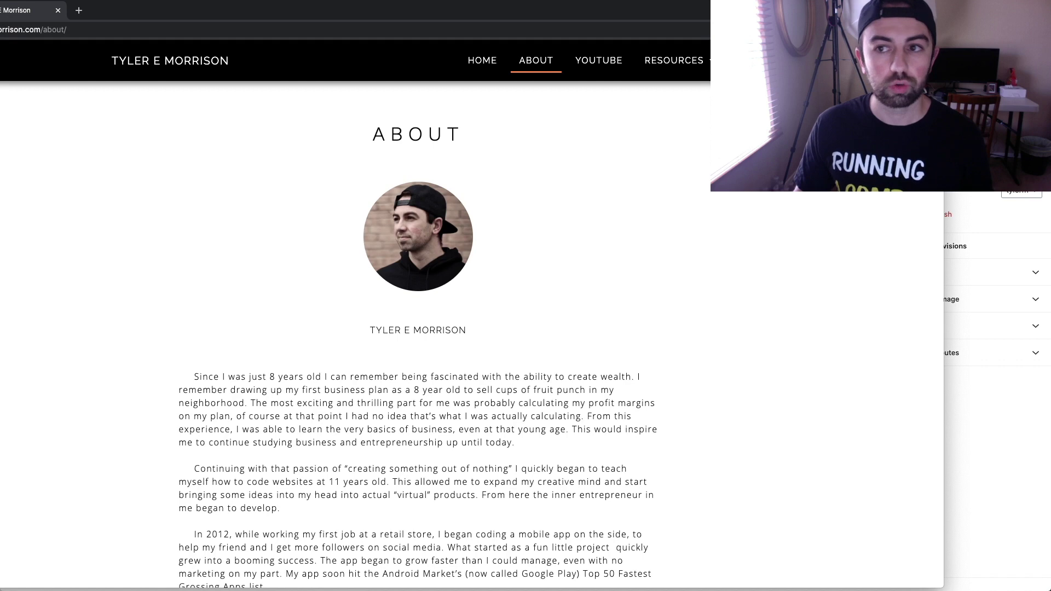
{"action": "key", "text": "super+grave"}
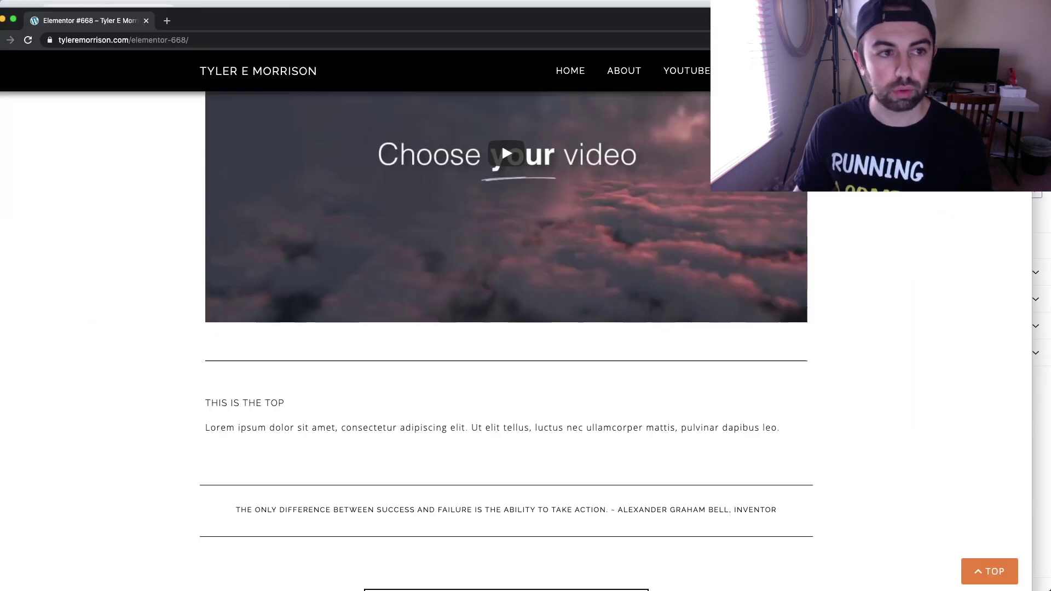
{"action": "left_click", "coordinate": [28, 40]}
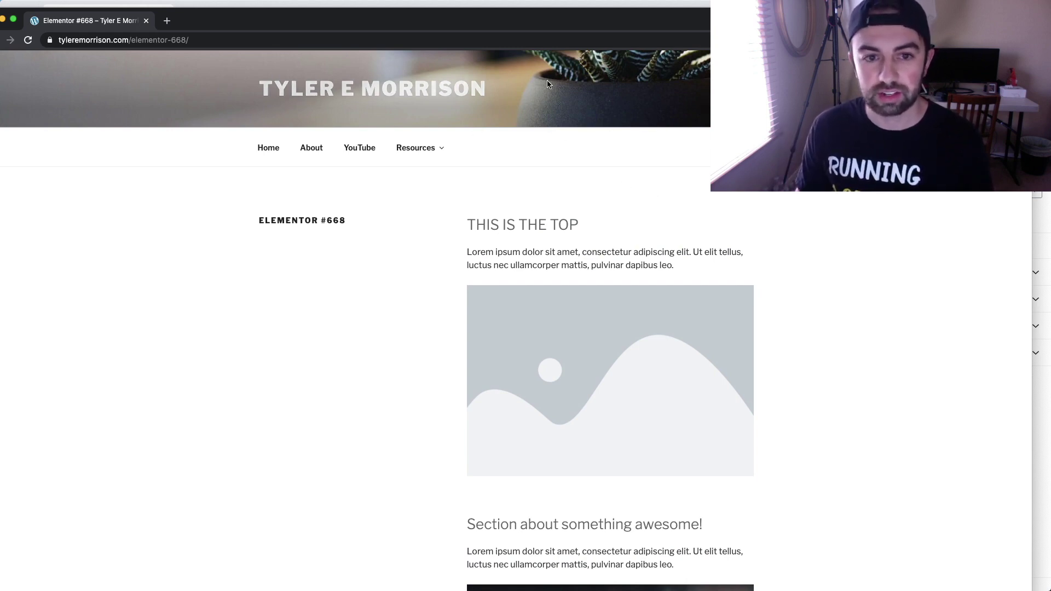
{"action": "scroll", "coordinate": [630, 261], "scroll_direction": "down", "scroll_amount": 8}
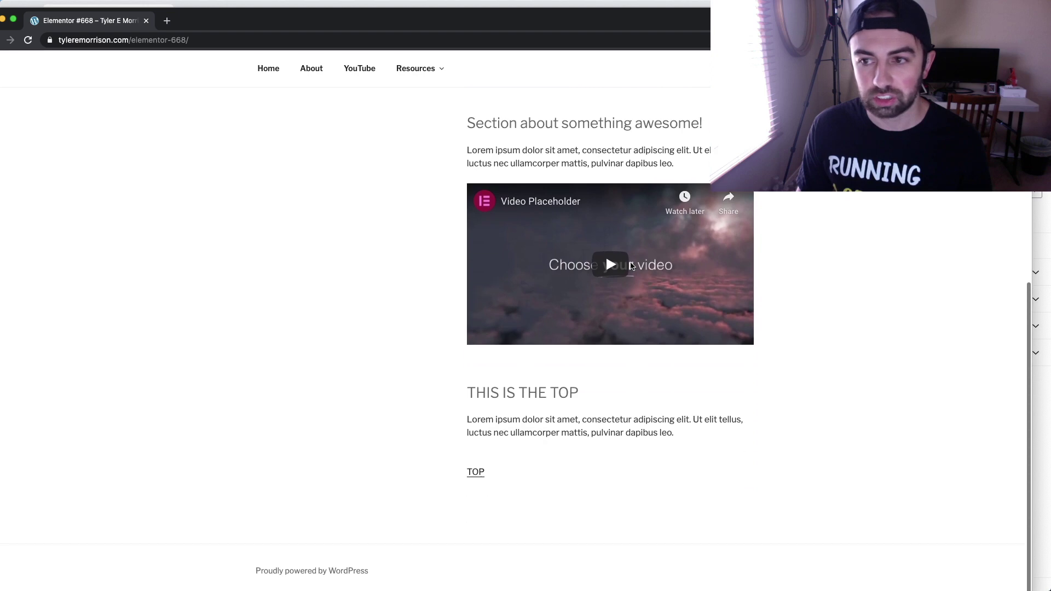
{"action": "scroll", "coordinate": [631, 266], "scroll_direction": "up", "scroll_amount": 8}
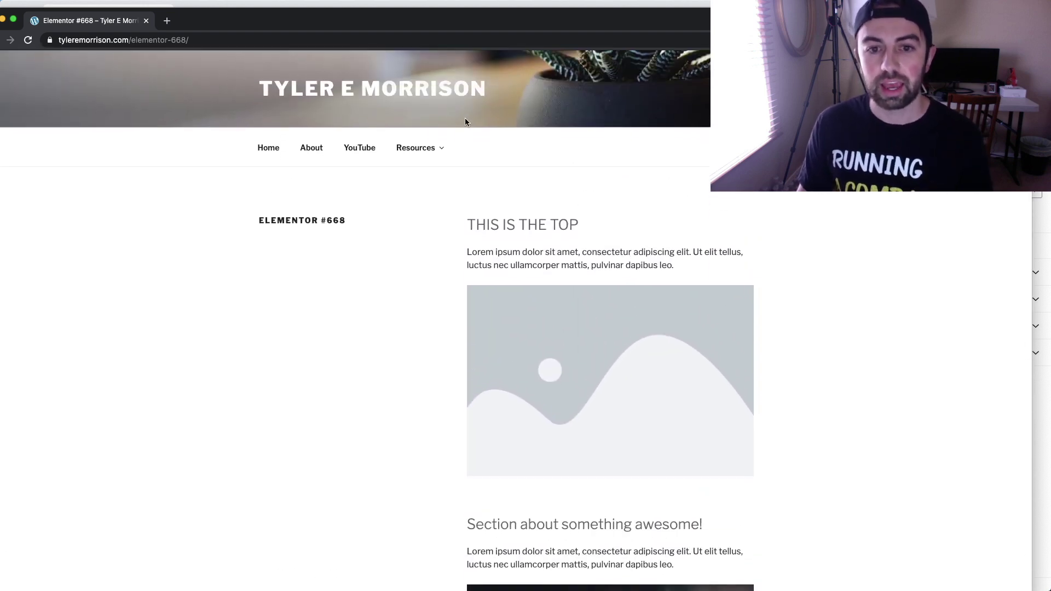
{"action": "scroll", "coordinate": [465, 122], "scroll_direction": "down", "scroll_amount": 8}
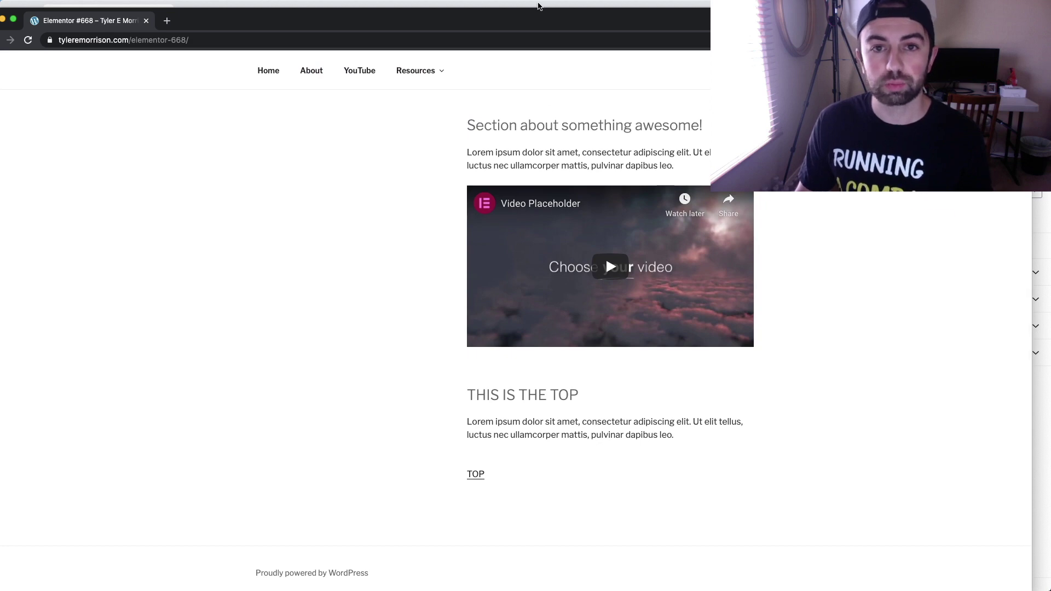
Step: Re-enable Elementor Pro and Elementor for logged-out visitors in the page editor and update the page
{"action": "left_click", "coordinate": [539, 7]}
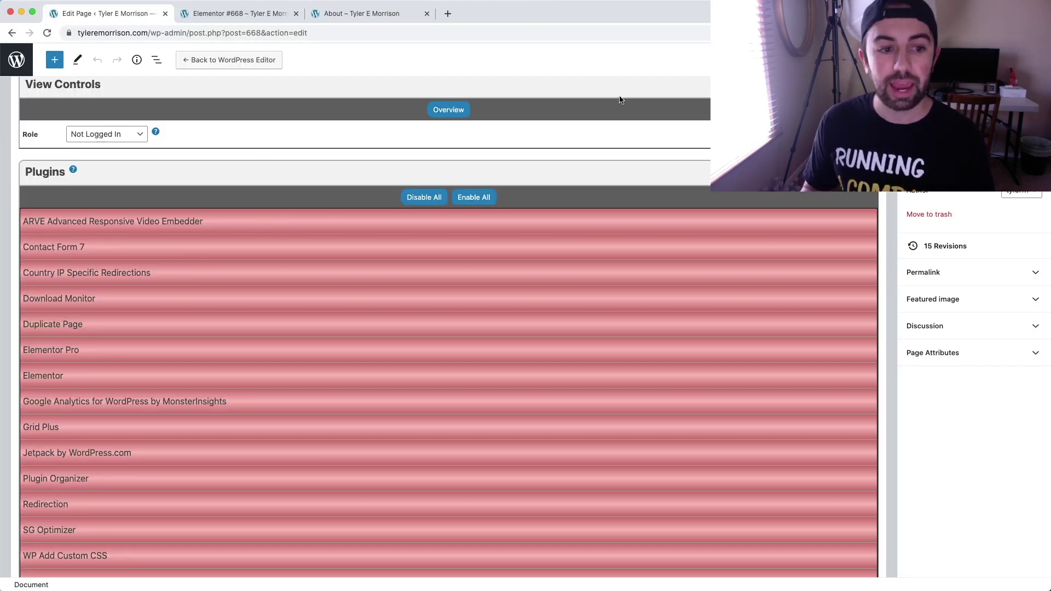
{"action": "left_click", "coordinate": [87, 350]}
{"action": "left_click", "coordinate": [108, 372]}
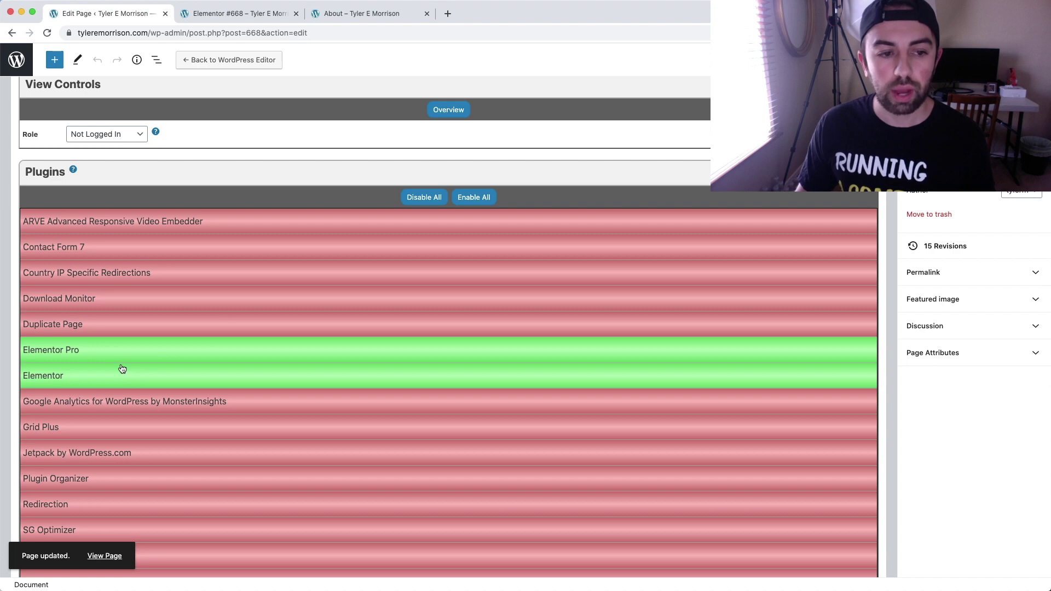
Step: Enable all remaining active plugins except Contact Form 7 for logged-out visitors and update the page
{"action": "left_click", "coordinate": [121, 232]}
{"action": "left_click", "coordinate": [127, 279]}
{"action": "left_click", "coordinate": [127, 300]}
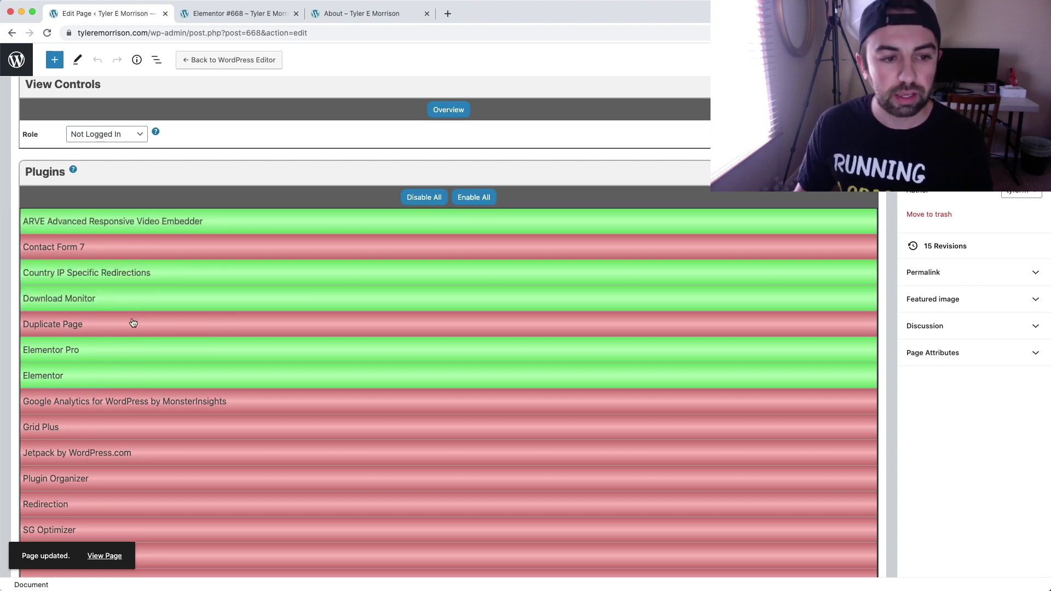
{"action": "left_click", "coordinate": [132, 324]}
{"action": "left_click", "coordinate": [171, 408]}
{"action": "left_click", "coordinate": [172, 426]}
{"action": "left_click", "coordinate": [177, 462]}
{"action": "left_click", "coordinate": [189, 487]}
{"action": "scroll", "coordinate": [191, 486], "scroll_direction": "down", "scroll_amount": 5}
{"action": "left_click", "coordinate": [146, 478]}
{"action": "left_click", "coordinate": [149, 458]}
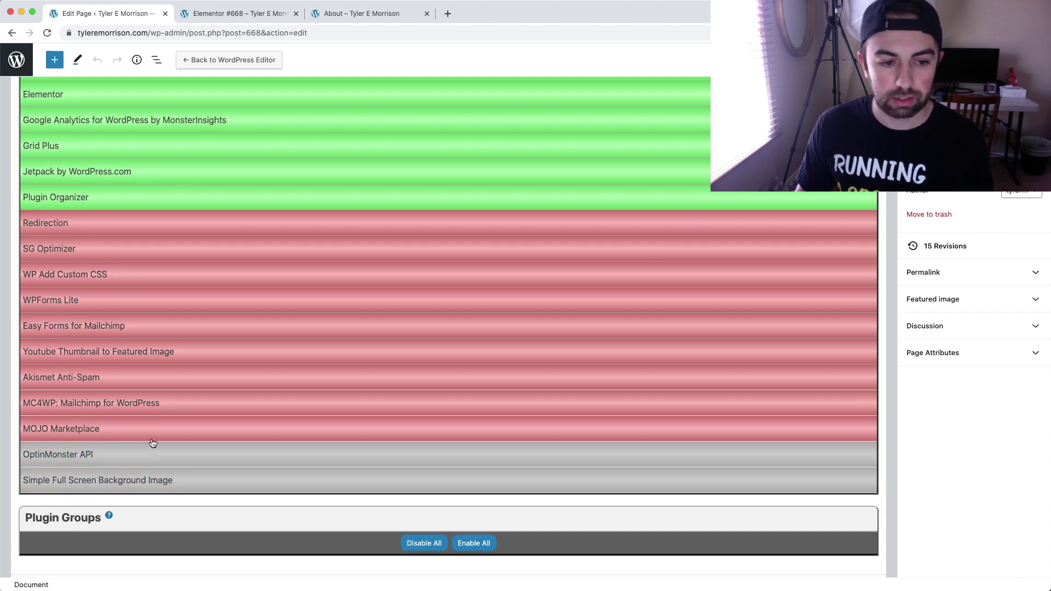
{"action": "left_click", "coordinate": [152, 431]}
{"action": "left_click", "coordinate": [149, 408]}
{"action": "left_click", "coordinate": [144, 373]}
{"action": "left_click", "coordinate": [145, 356]}
{"action": "left_click", "coordinate": [143, 323]}
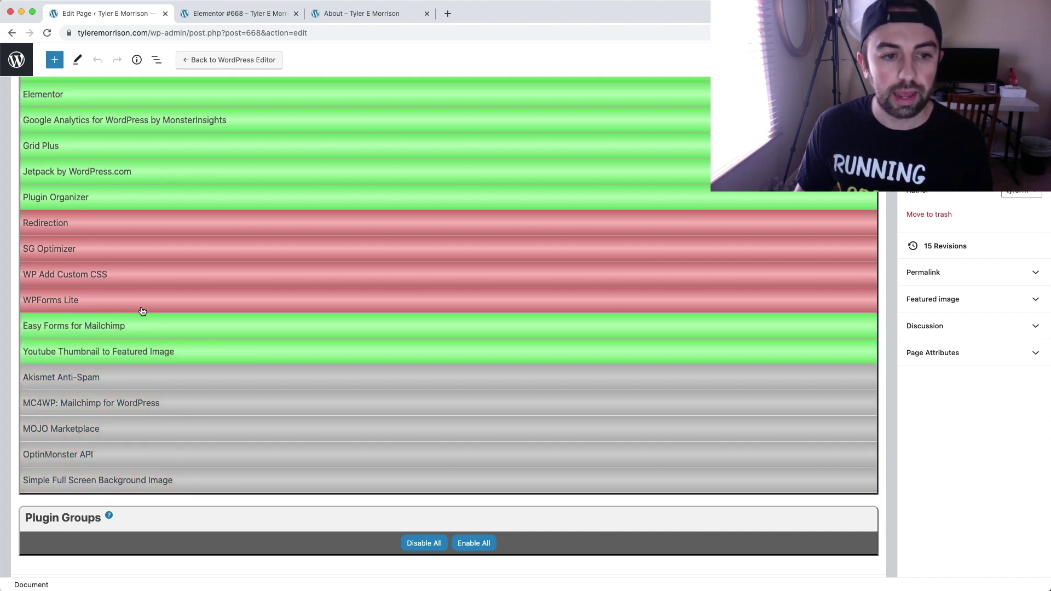
{"action": "left_click", "coordinate": [140, 297]}
{"action": "left_click", "coordinate": [134, 266]}
{"action": "left_click", "coordinate": [138, 251]}
{"action": "left_click", "coordinate": [145, 223]}
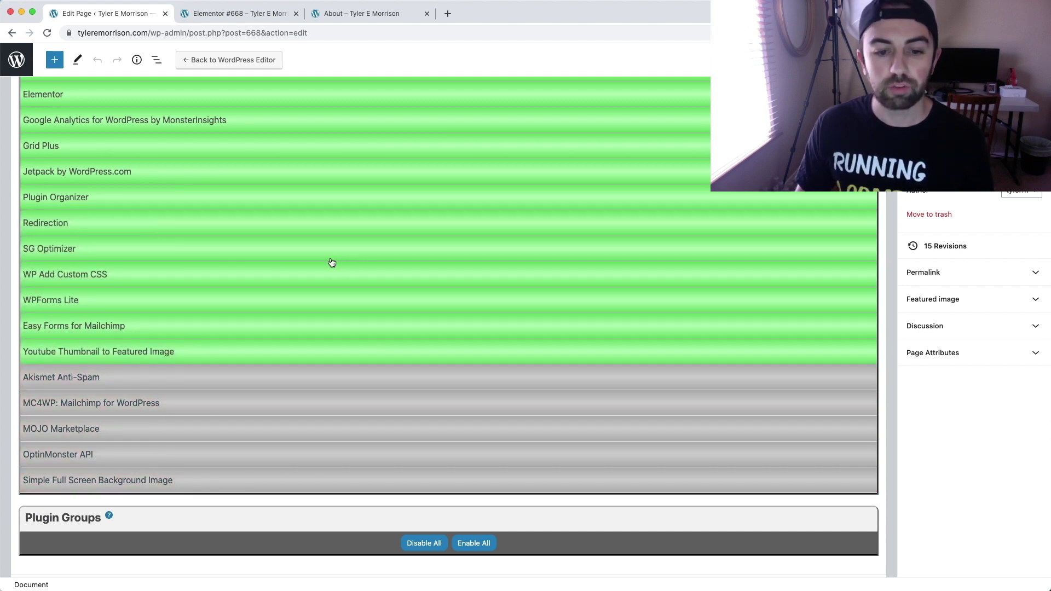
{"action": "scroll", "coordinate": [332, 260], "scroll_direction": "up", "scroll_amount": 7}
{"action": "scroll", "coordinate": [333, 262], "scroll_direction": "down", "scroll_amount": 3}
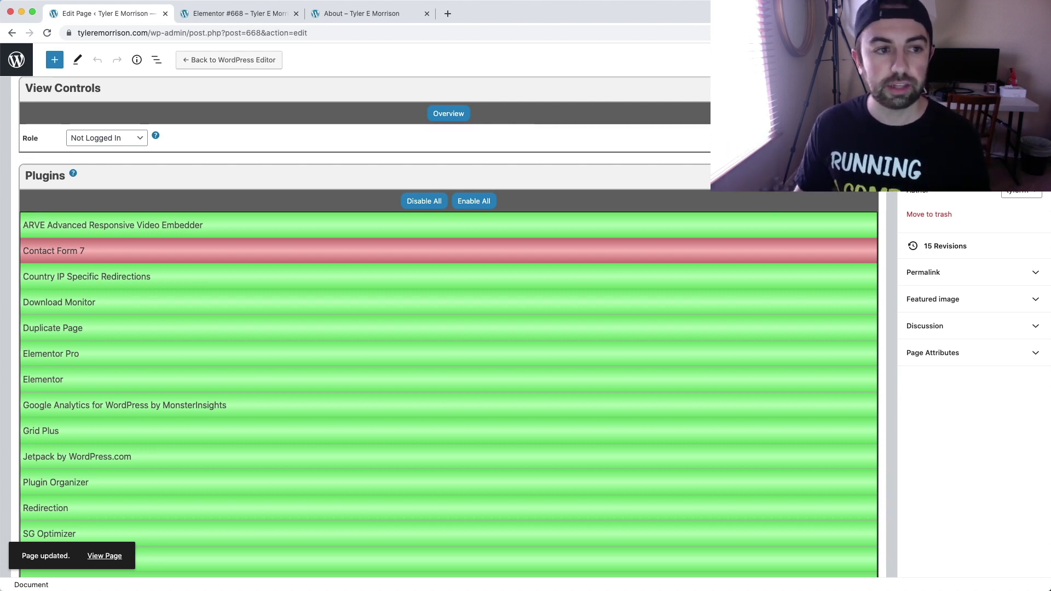
Step: Reload the incognito page with only Contact Form 7 disabled, review its layout and return to the page editor
{"action": "key", "text": "super+grave"}
{"action": "left_click", "coordinate": [28, 40]}
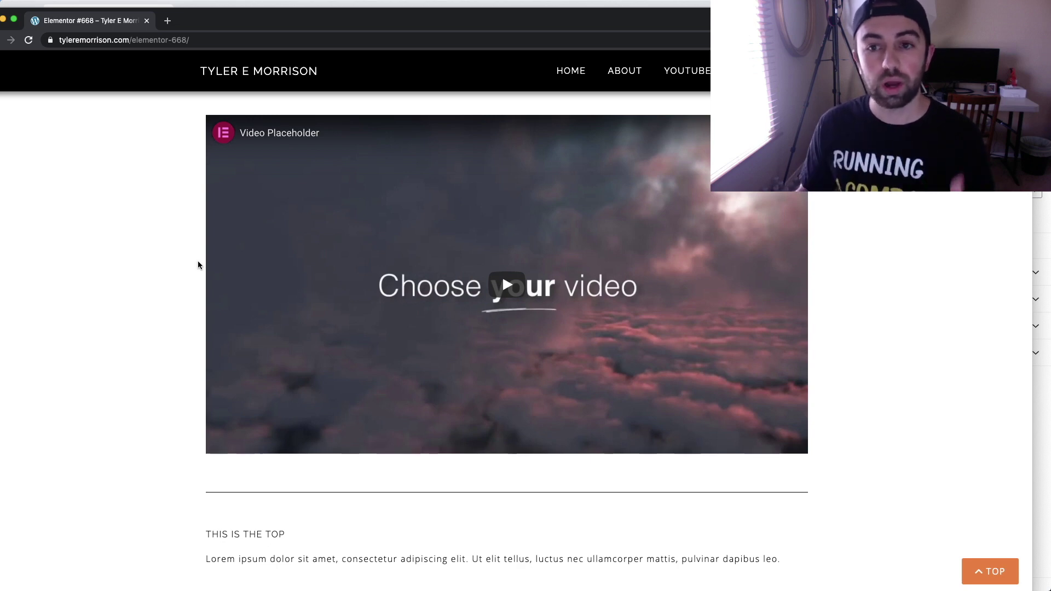
{"action": "scroll", "coordinate": [164, 235], "scroll_direction": "up", "scroll_amount": 5}
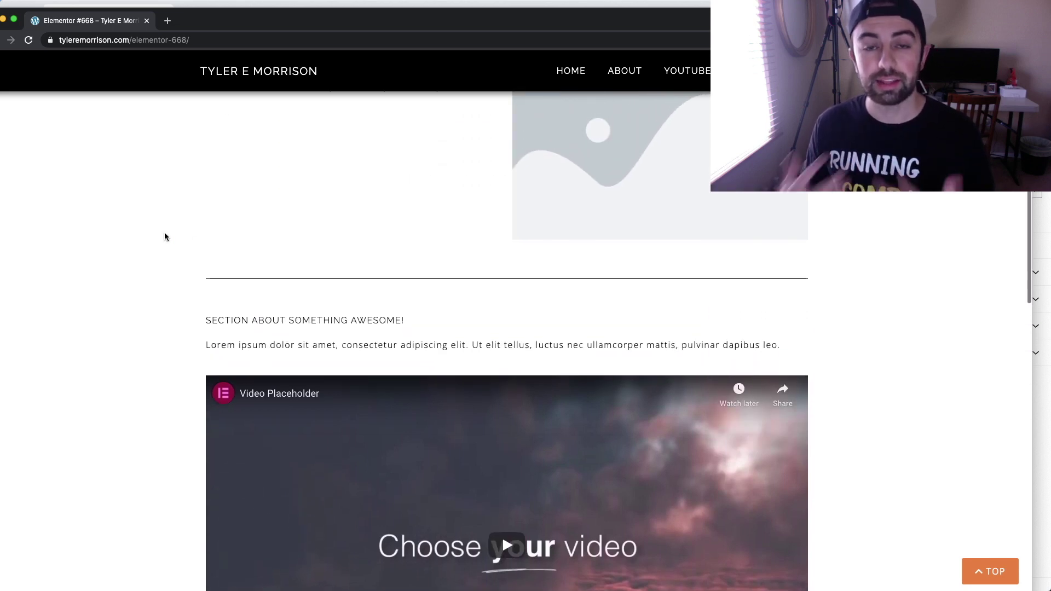
{"action": "scroll", "coordinate": [165, 237], "scroll_direction": "up", "scroll_amount": 3}
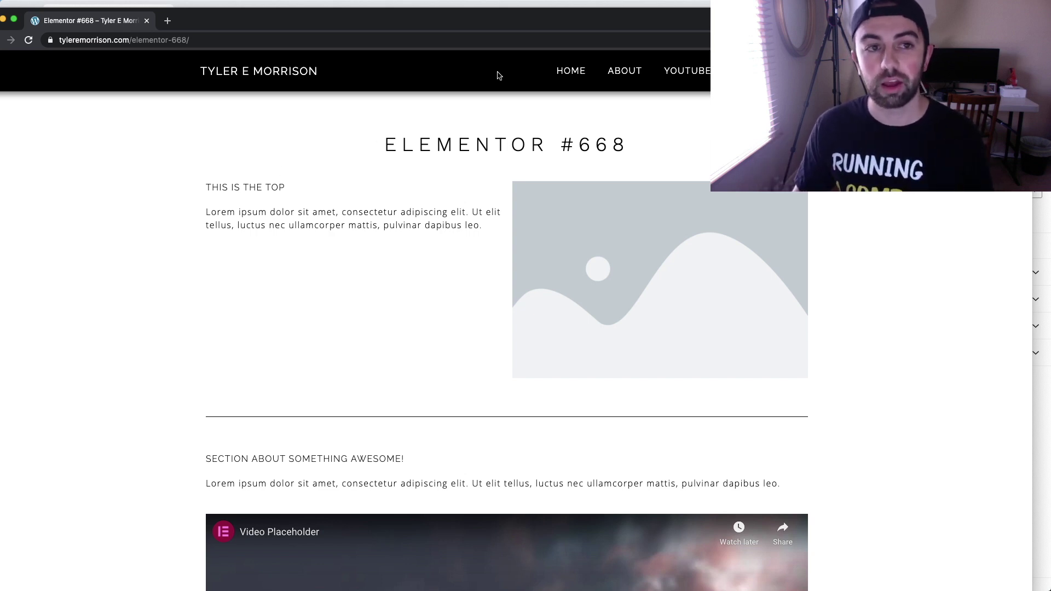
{"action": "left_click", "coordinate": [512, 5]}
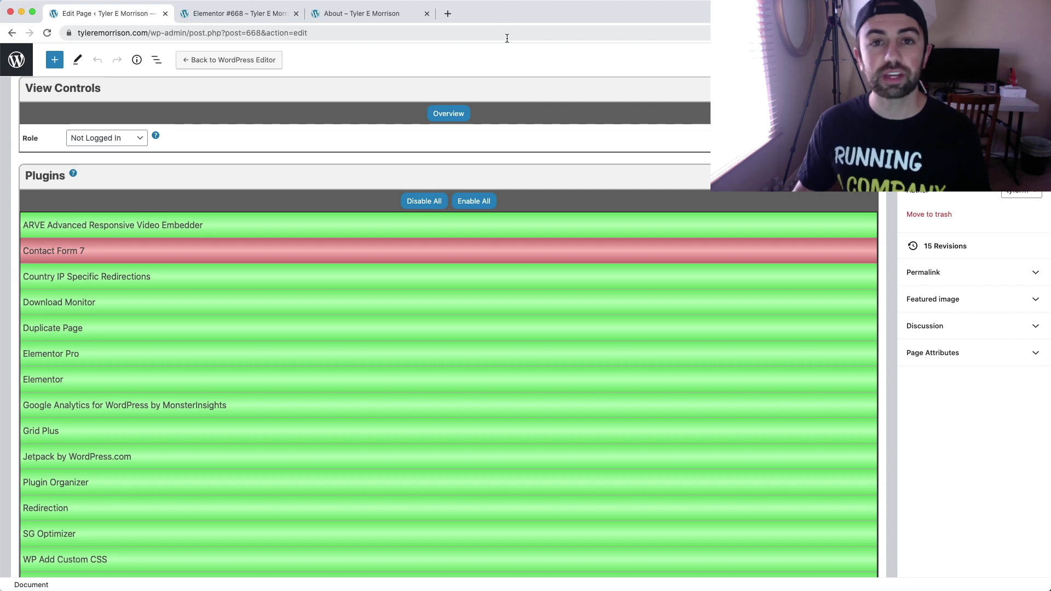